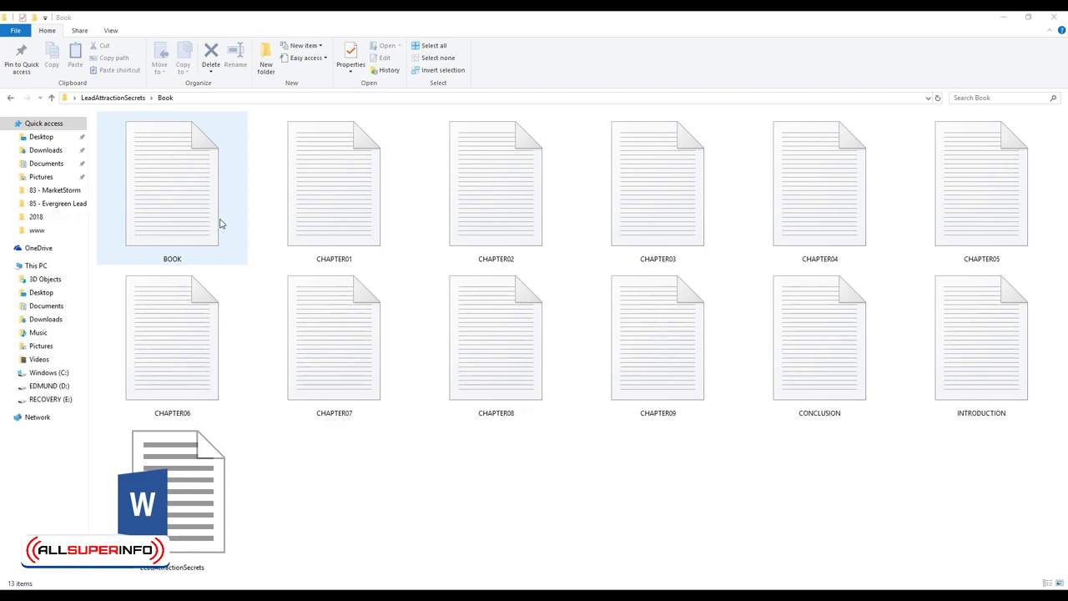
Open the BOOK text file from the Book folder and enlarge its window to full size.
double_click(221, 223)
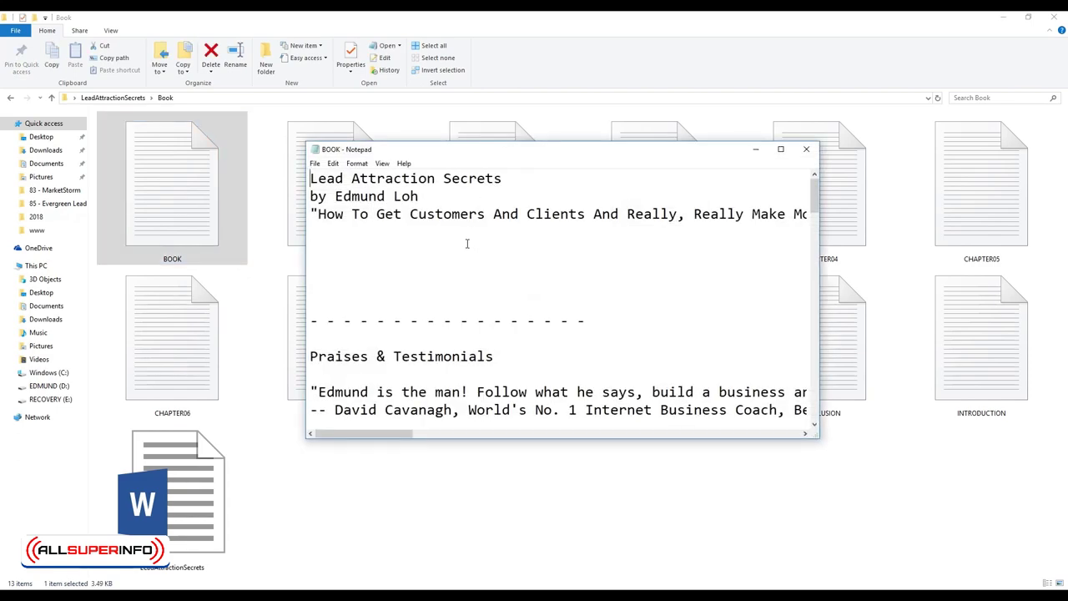
click(467, 243)
scroll(469, 255, down, 2)
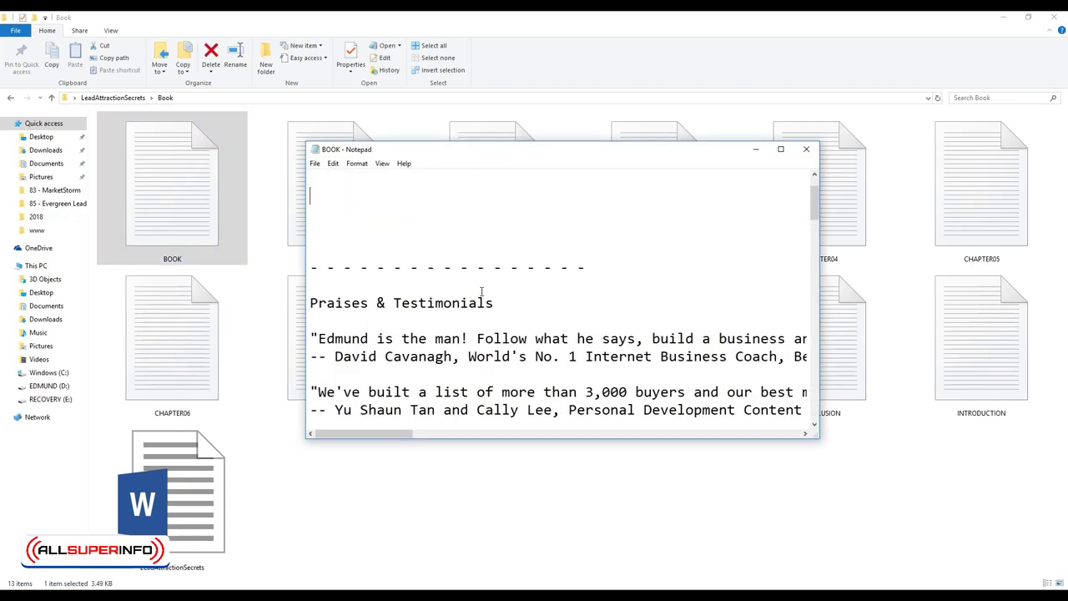
double_click(522, 152)
scroll(426, 125, up, 2)
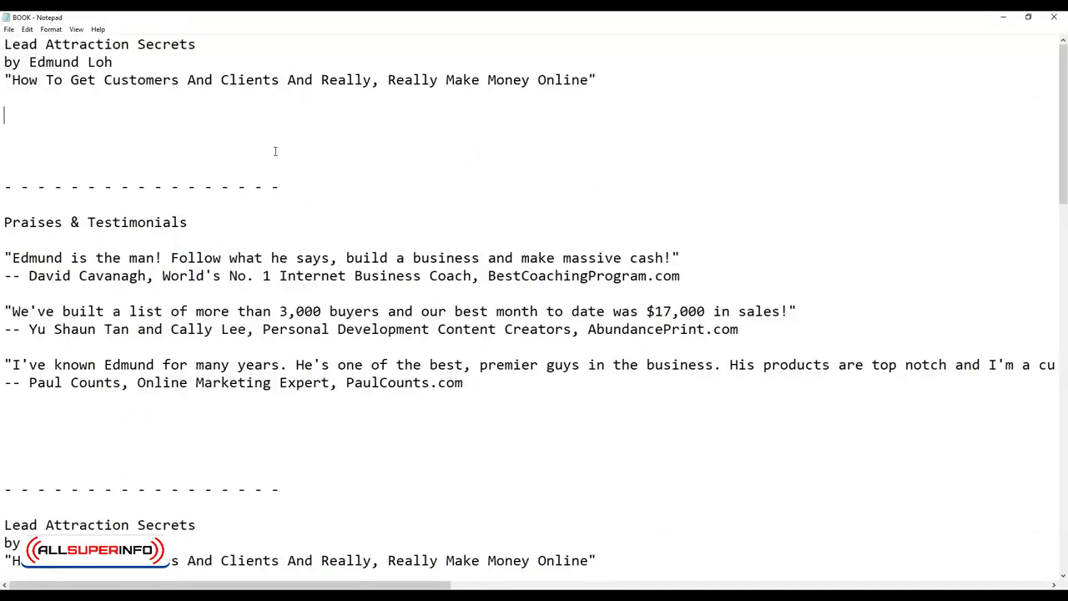
Examine the BOOK text from the title through the disclaimer and contents list, and return the window to its smaller size.
scroll(386, 167, down, 9)
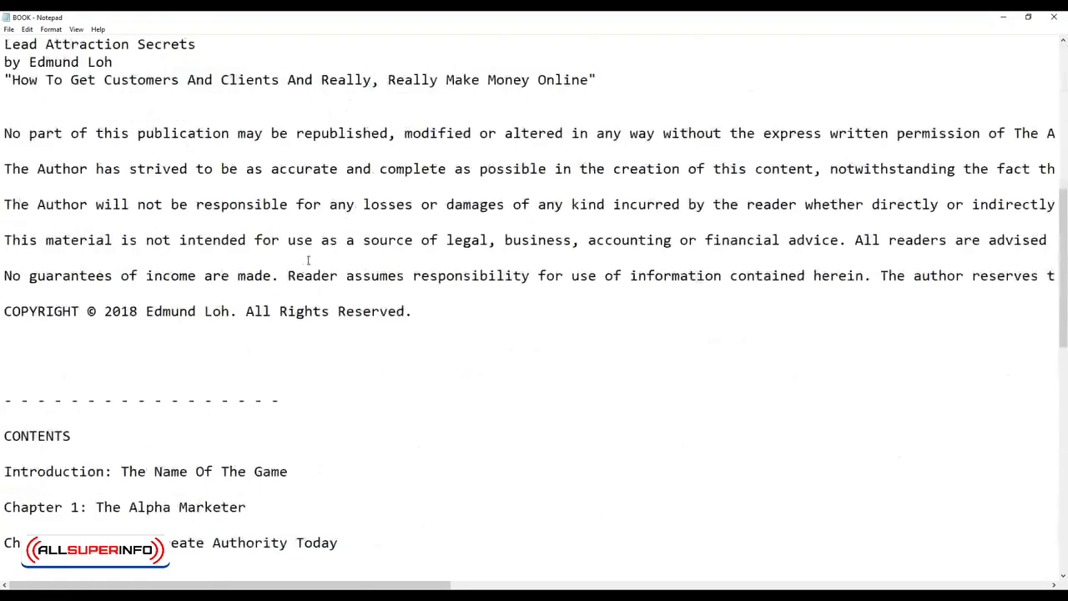
scroll(307, 261, down, 1)
scroll(281, 312, up, 10)
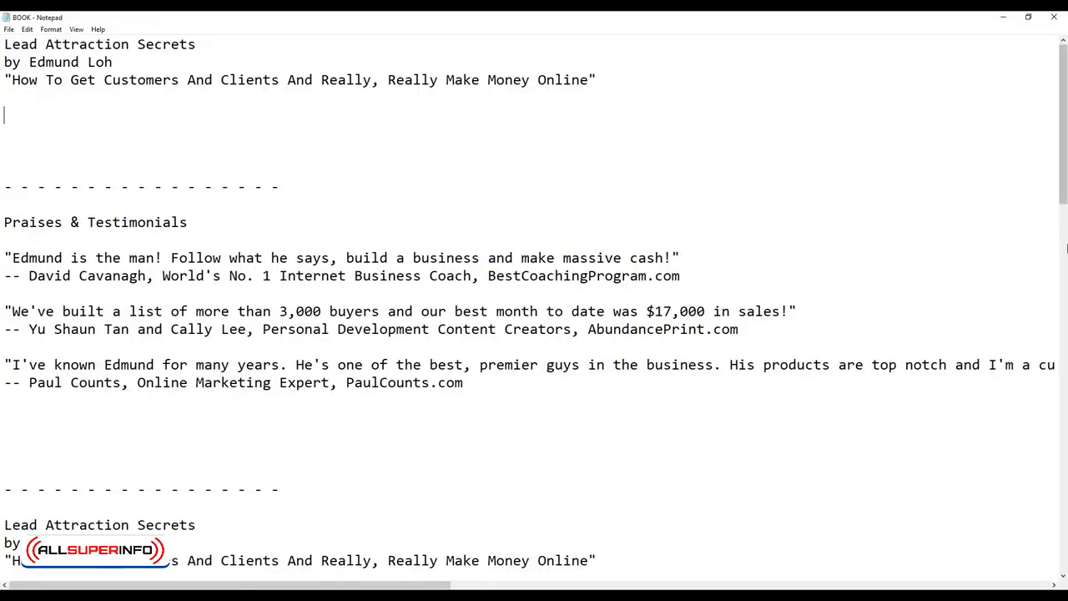
click(1065, 246)
drag(1065, 247, 1060, 294)
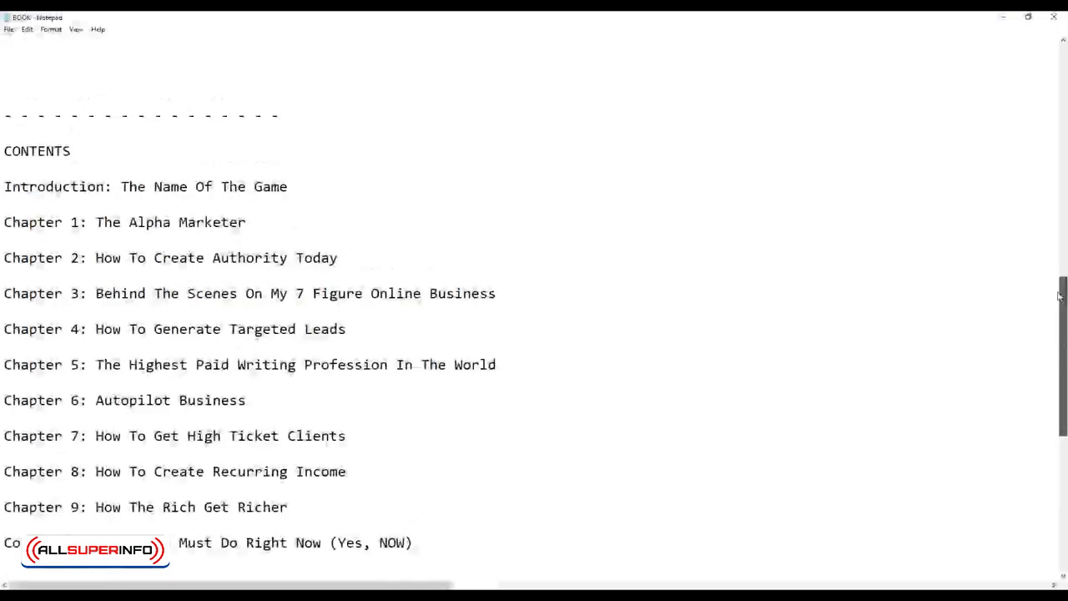
drag(1061, 293, 1063, 50)
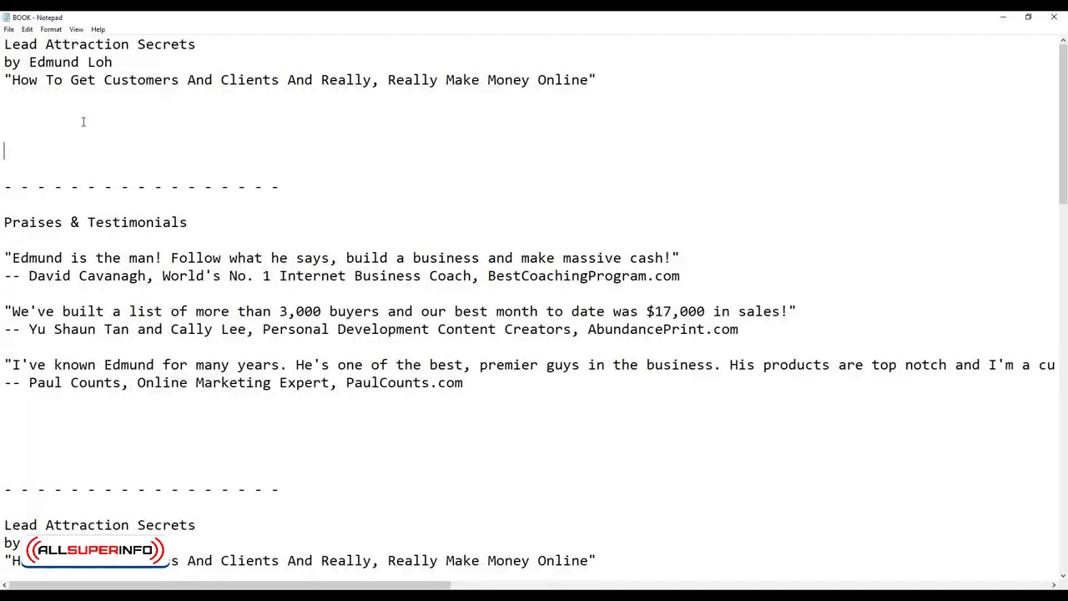
click(1028, 17)
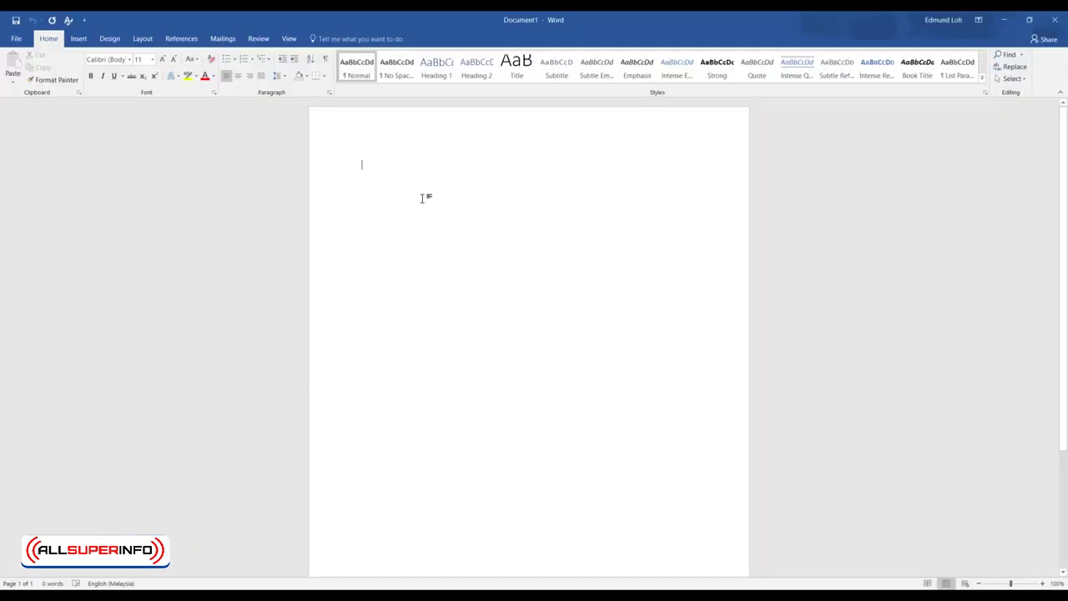
Copy the entire text of the BOOK file, close it, and paste the text into the blank Word document.
key(alt+Tab)
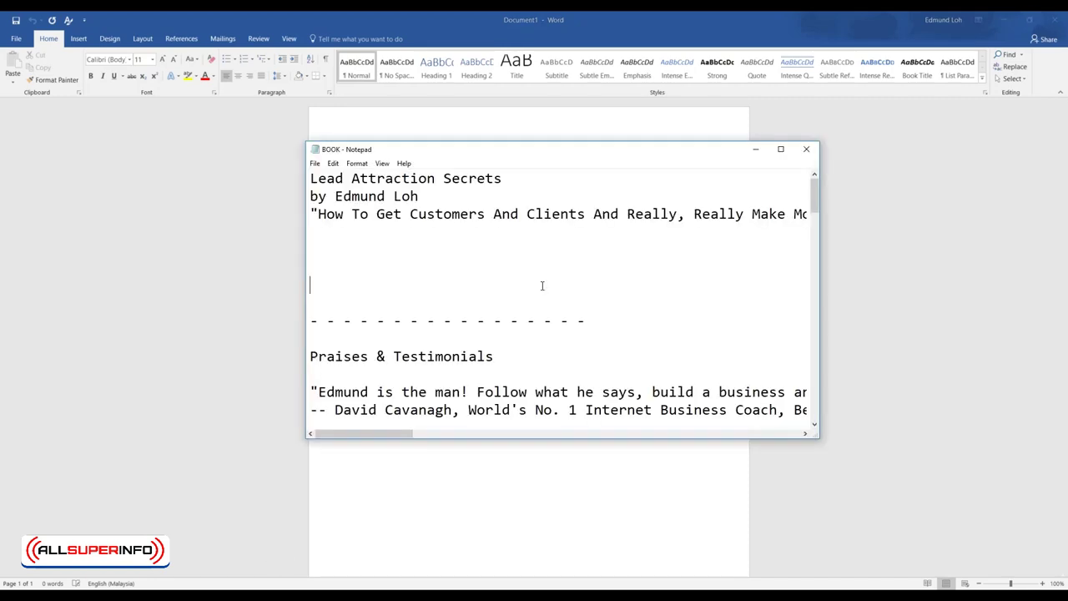
click(548, 257)
key(ctrl+a)
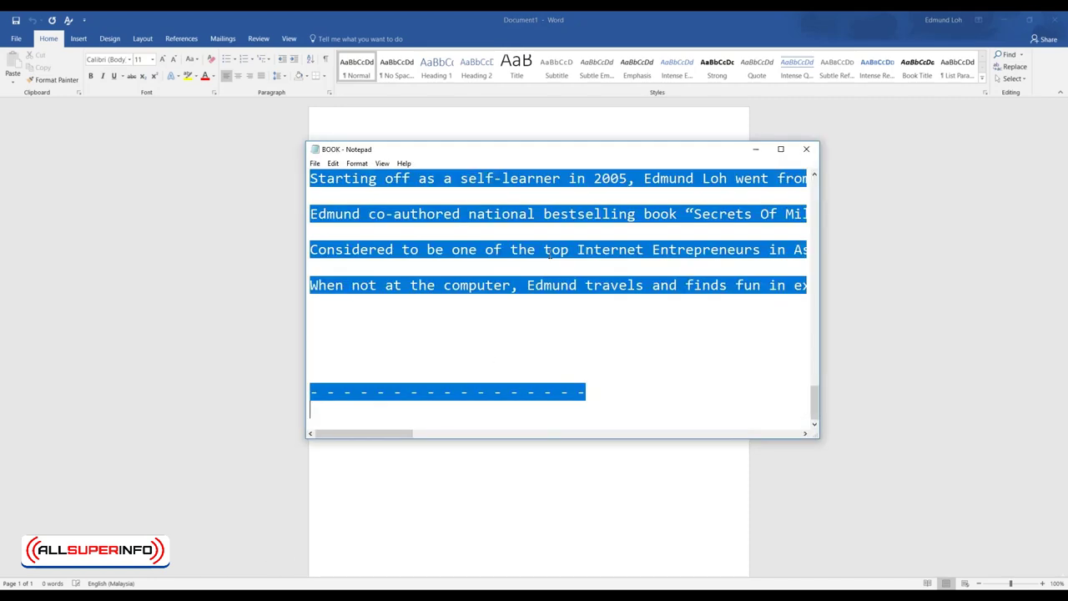
click(808, 149)
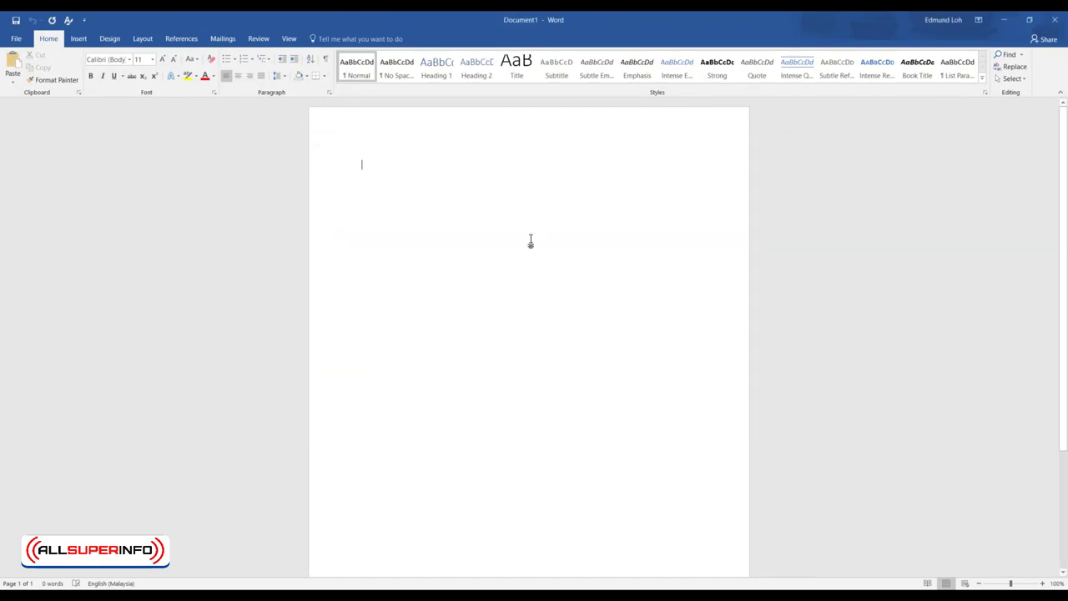
key(ctrl+v)
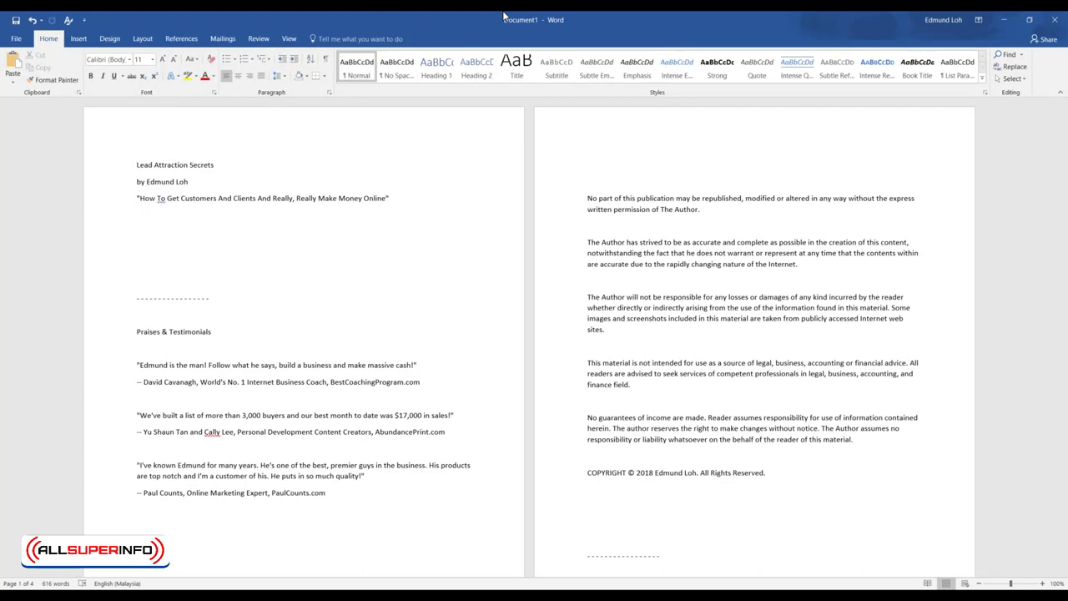
Try to push the Praises & Testimonials section down by adding ten blank lines below the first dashed line.
click(229, 301)
key(Return)
key(Return)
key(Return)
key(Return)
key(Return)
key(Return)
key(Return)
key(Return)
key(Return)
key(Return)
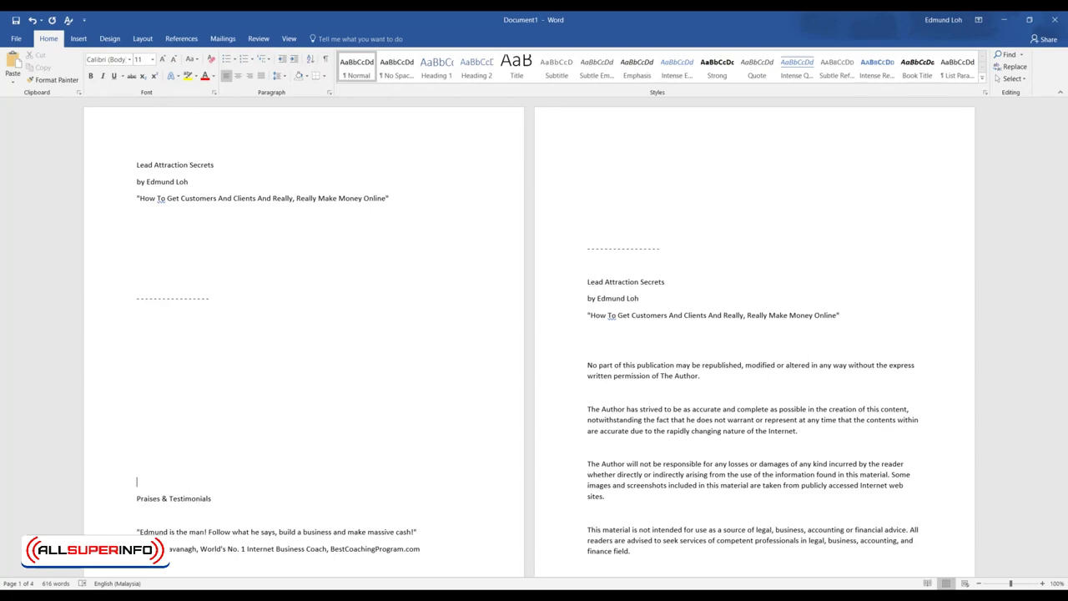
Remove the ten blank lines added above the Praises & Testimonials heading.
key(BackSpace)
key(BackSpace)
key(BackSpace)
key(BackSpace)
key(BackSpace)
key(BackSpace)
key(BackSpace)
key(BackSpace)
key(BackSpace)
key(BackSpace)
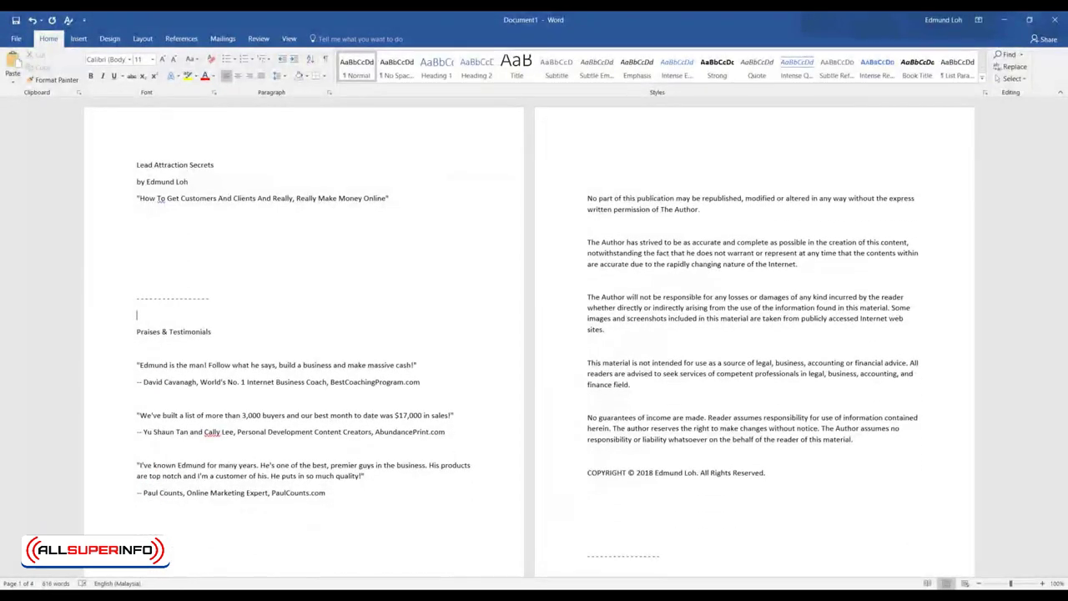
Insert a page break directly before the Praises & Testimonials heading.
key(Down)
key(ctrl+Return)
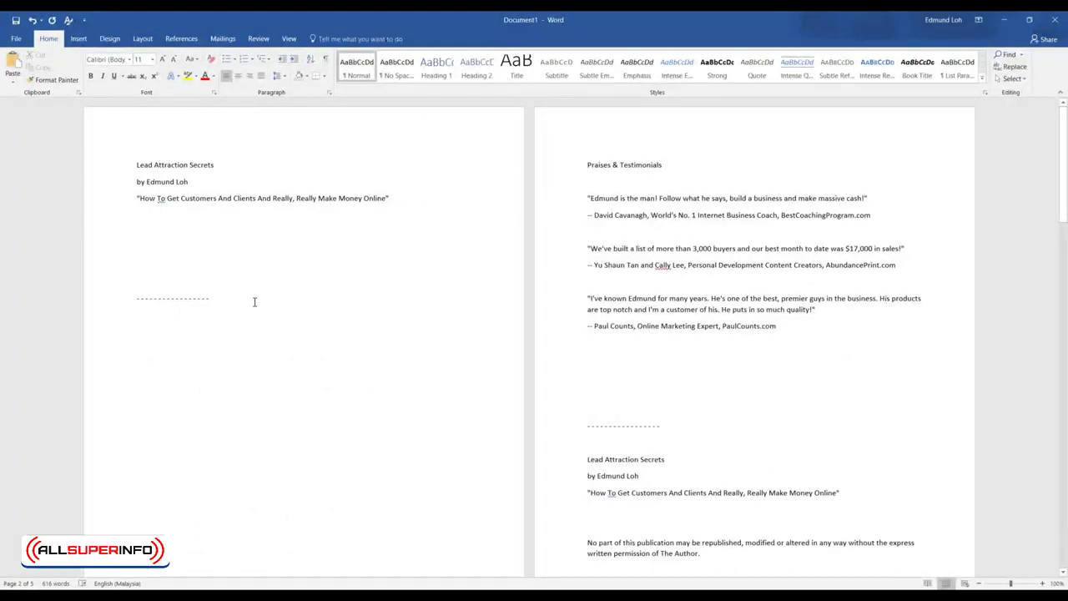
Add the filler lines "vndvbdbvj", "dvdvdvd" and "dvdvdd" below the subtitle on the first page, each followed by a blank line.
click(354, 222)
text(vndvbdbvj)
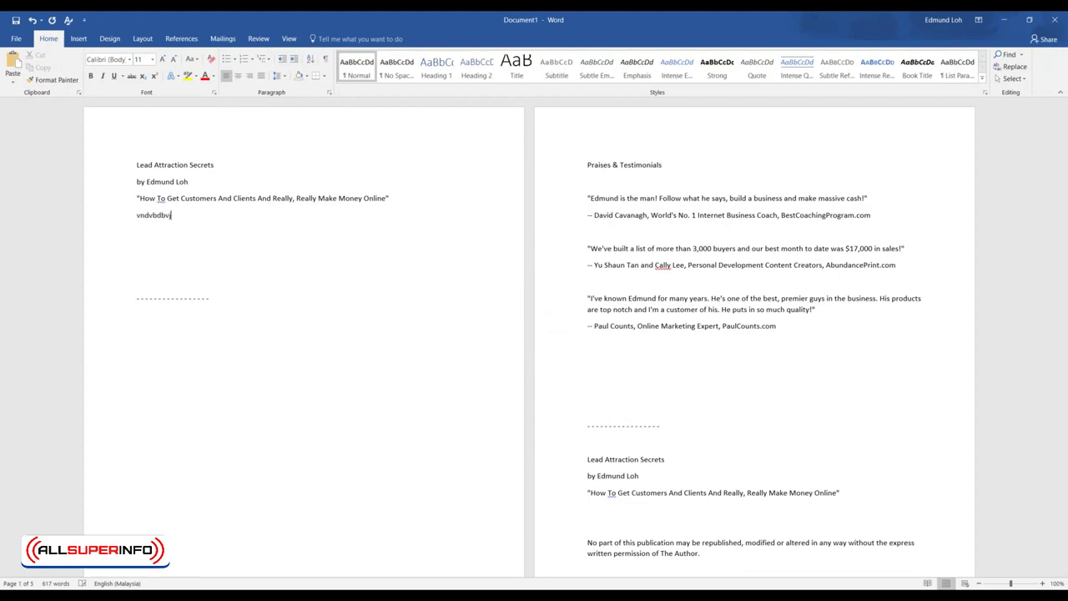
key(Return)
key(Return)
text(dvdvdvd)
key(Return)
key(Return)
text(dvdvdd)
key(Return)
key(Return)
Delete the filler lines and their extra blank lines below the first page's subtitle.
key(shift+Up)
key(shift+Up)
key(shift+Up)
key(shift+Up)
key(shift+Up)
key(shift+Up)
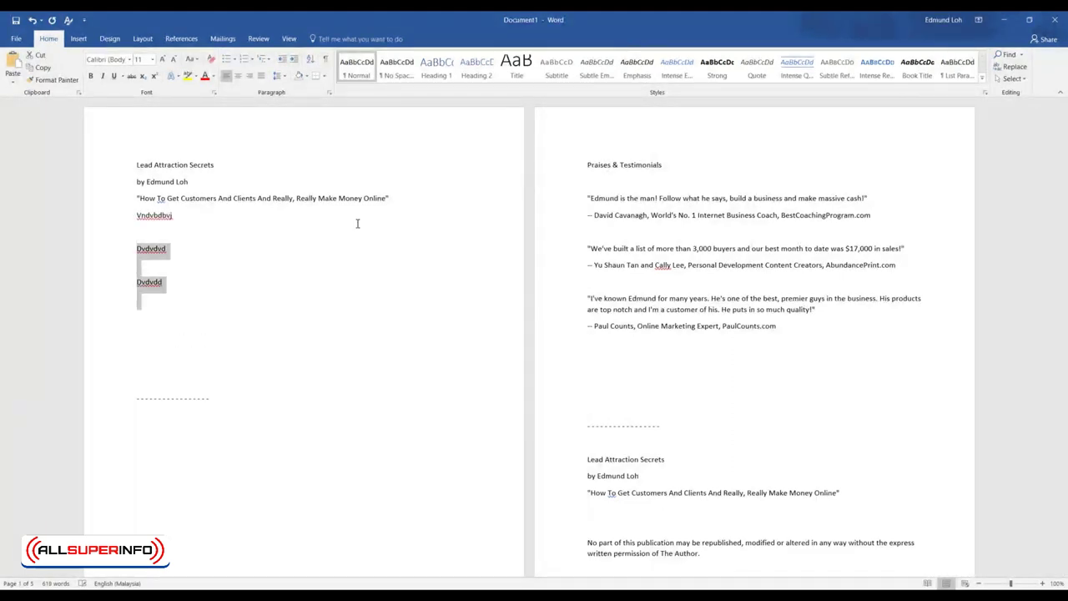
key(Delete)
key(Down)
key(Down)
key(Down)
key(Down)
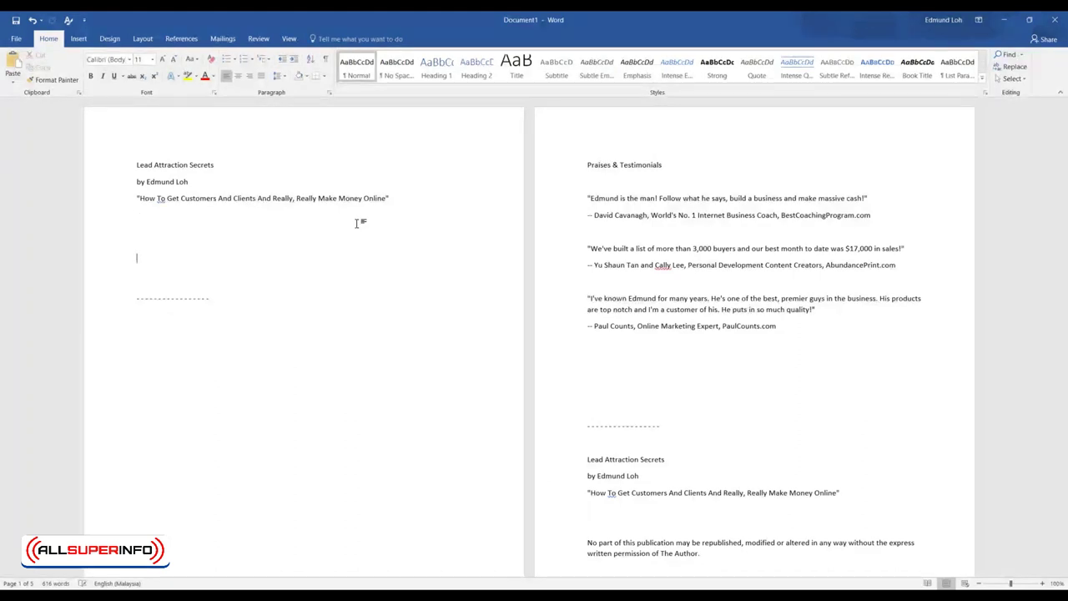
Remove two blank lines below the first page's subtitle and add two blank lines above the Lead Attraction Secrets title.
key(BackSpace)
key(BackSpace)
key(Return)
key(Return)
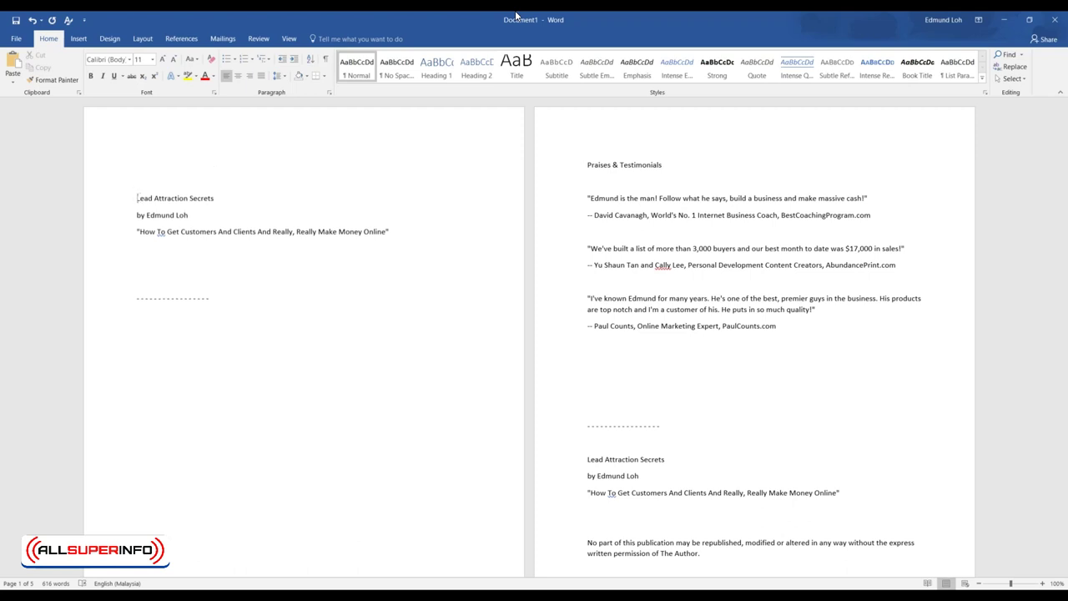
Insert a page break before the Lead Attraction Secrets title to leave a blank first page, and check the page layout.
key(ctrl+Return)
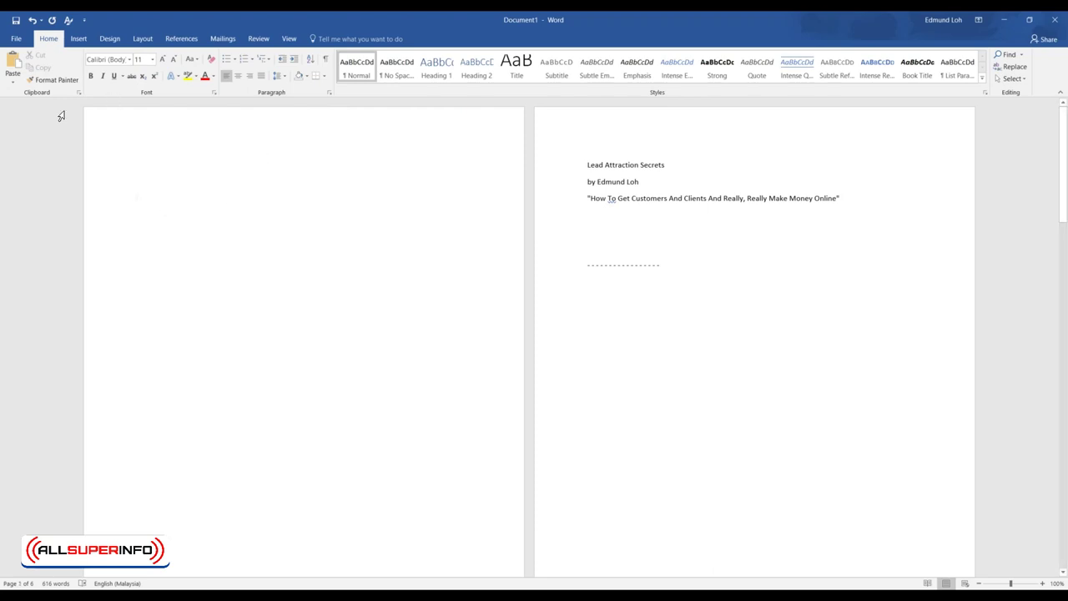
scroll(305, 326, down, 8)
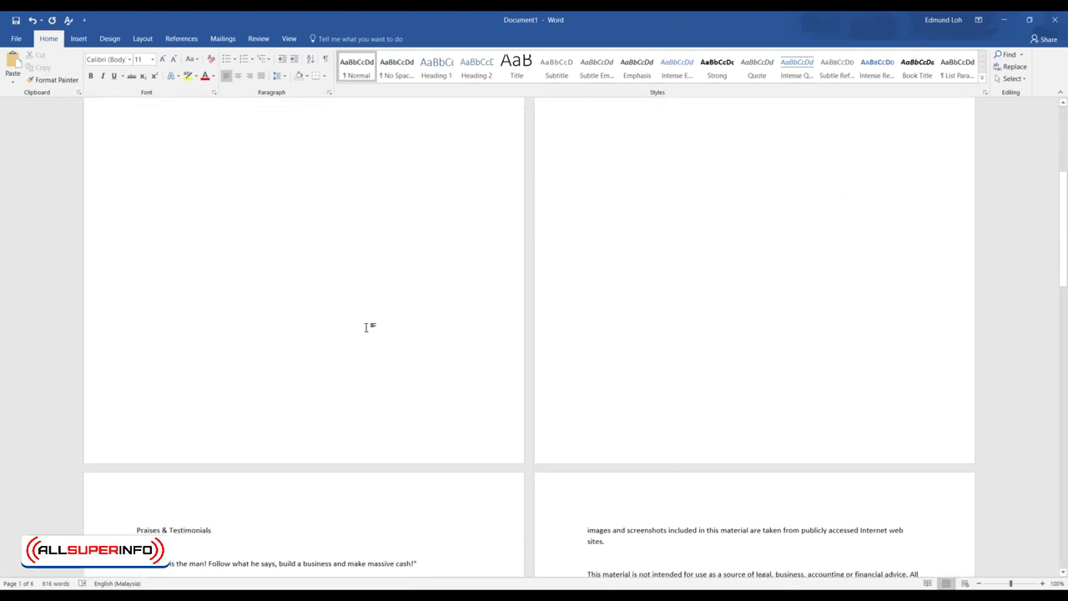
scroll(367, 326, up, 8)
scroll(320, 187, up, 1)
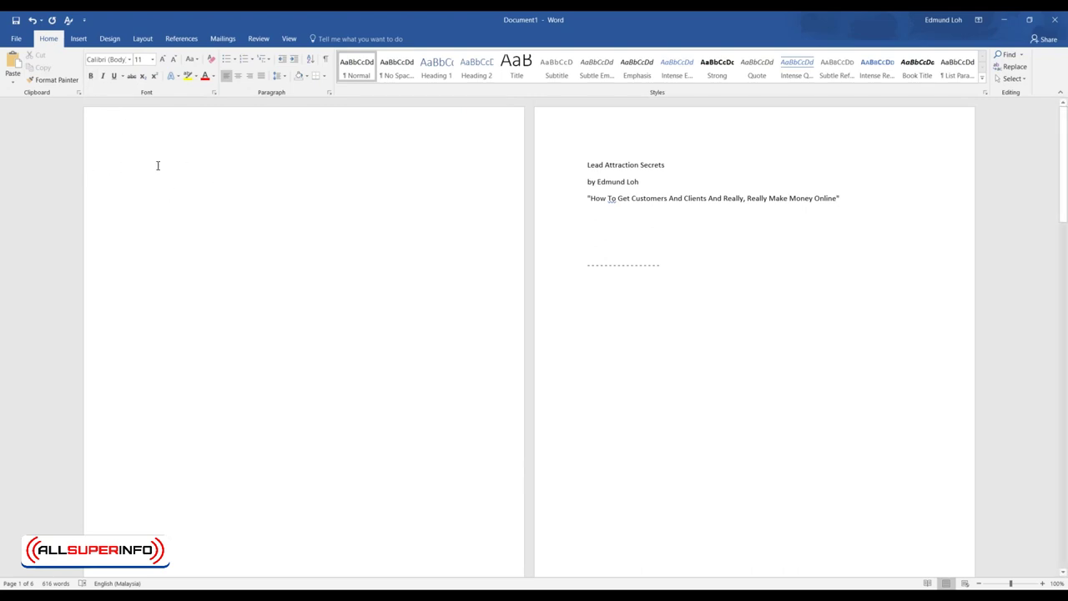
Draw a rectangle about 23.5 cm high and 20.9 cm wide from the blank first page's upper corner across its full width.
click(83, 41)
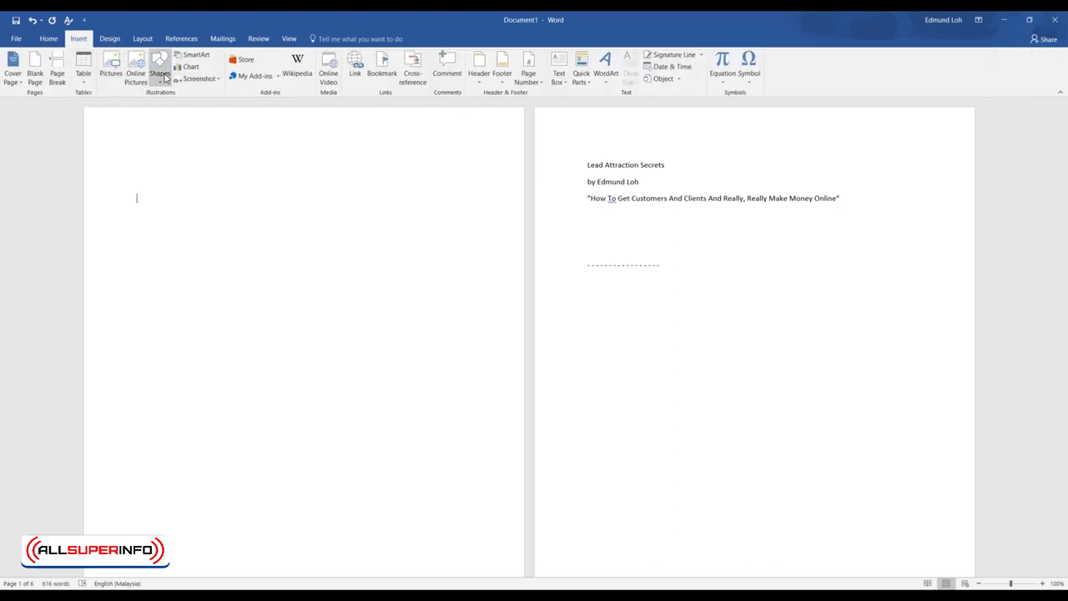
click(159, 71)
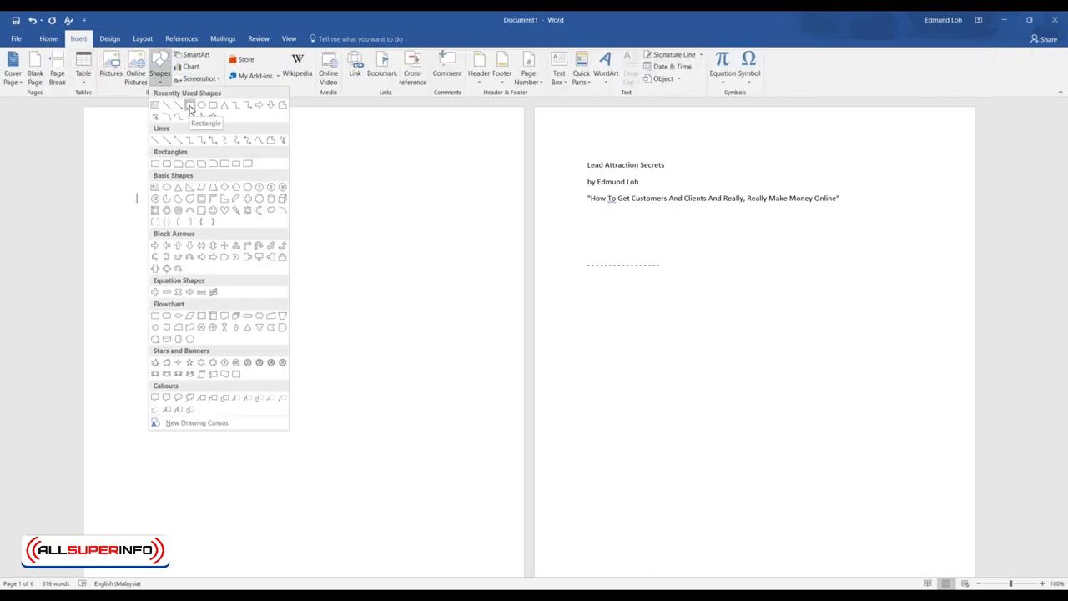
click(190, 106)
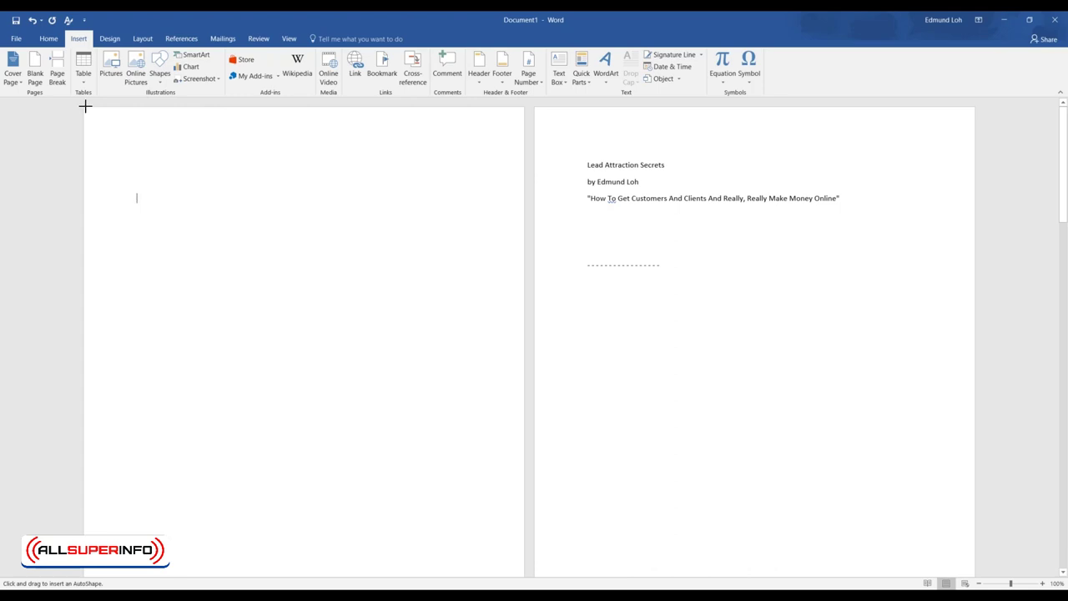
mouse_move(84, 106)
mouse_down()
mouse_move(215, 172)
mouse_move(463, 372)
mouse_move(517, 517)
mouse_move(506, 496)
mouse_move(484, 579)
mouse_move(492, 551)
mouse_move(494, 584)
mouse_move(524, 584)
mouse_up()
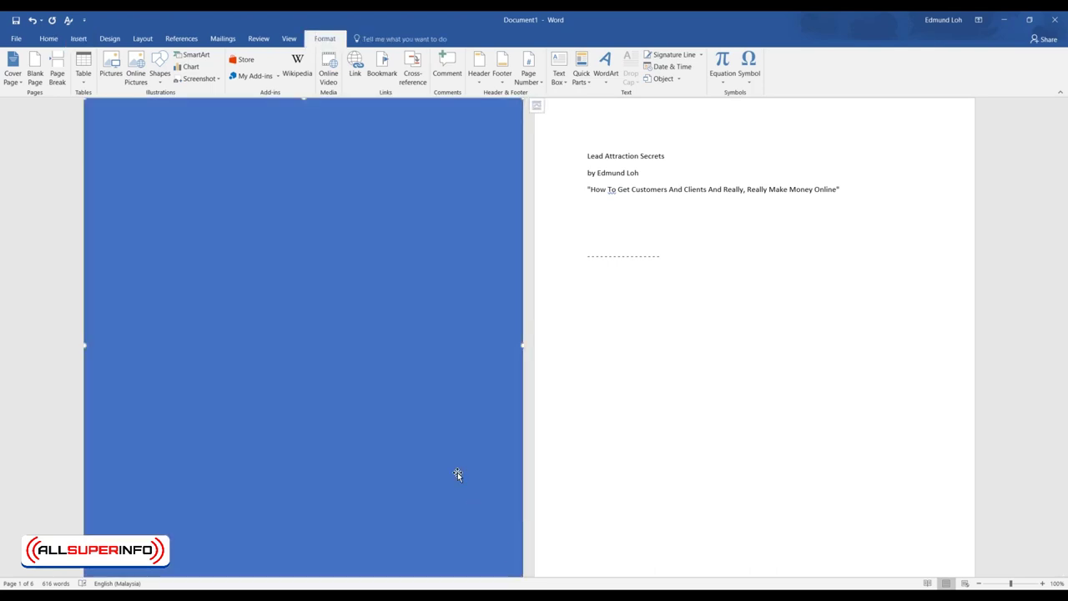
Extend the rectangle down to the page's lower edge, to about 29.6 cm high and 20.9 cm wide.
scroll(442, 415, down, 3)
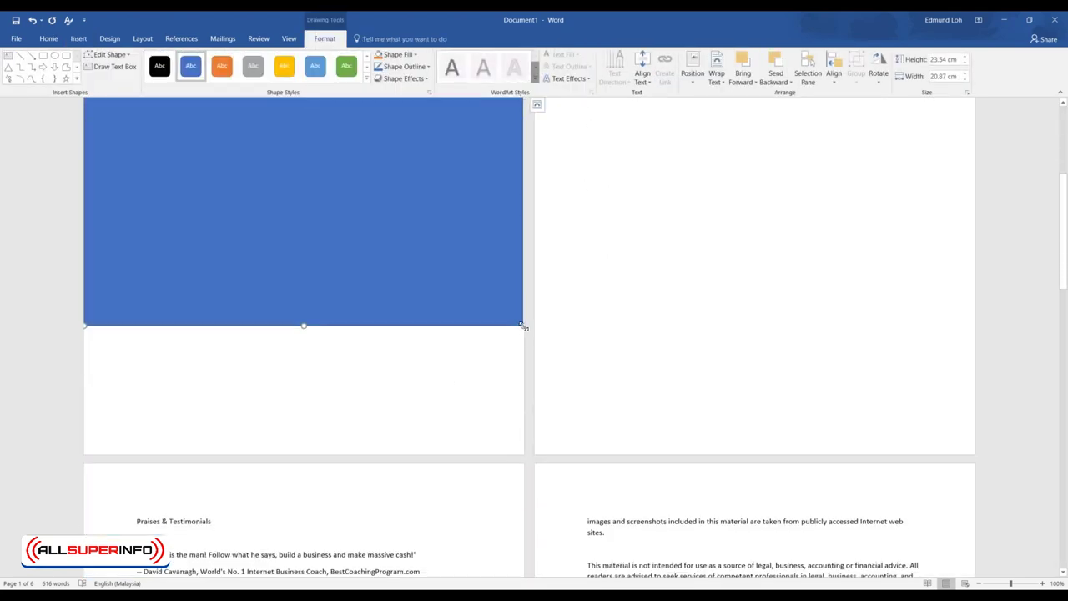
drag(524, 326, 523, 454)
scroll(413, 254, up, 2)
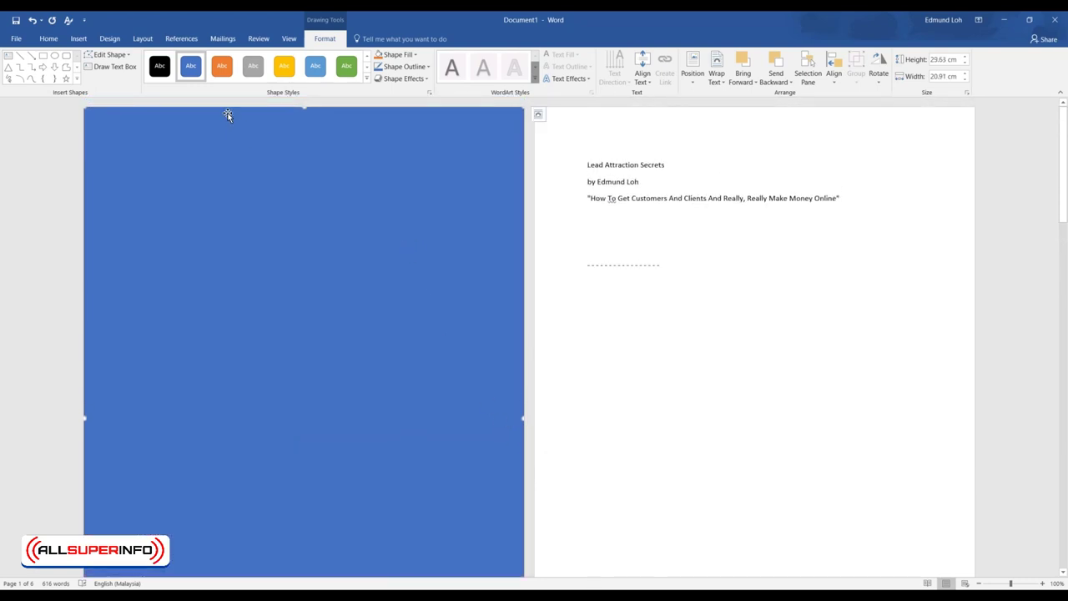
Open the rectangle's shape formatting and set its fill to Picture or texture fill.
right_click(409, 139)
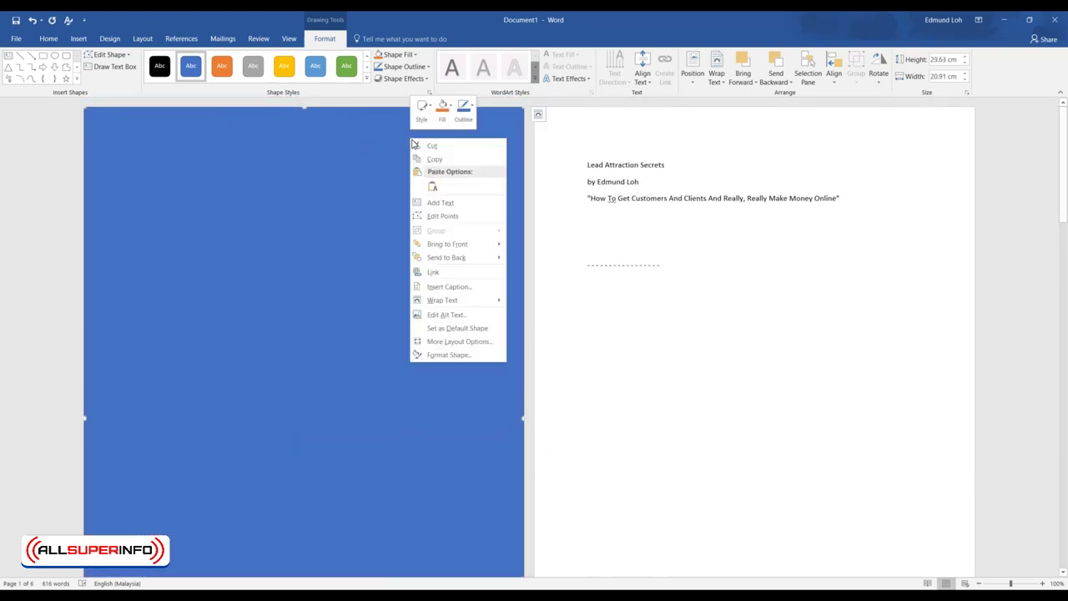
click(464, 354)
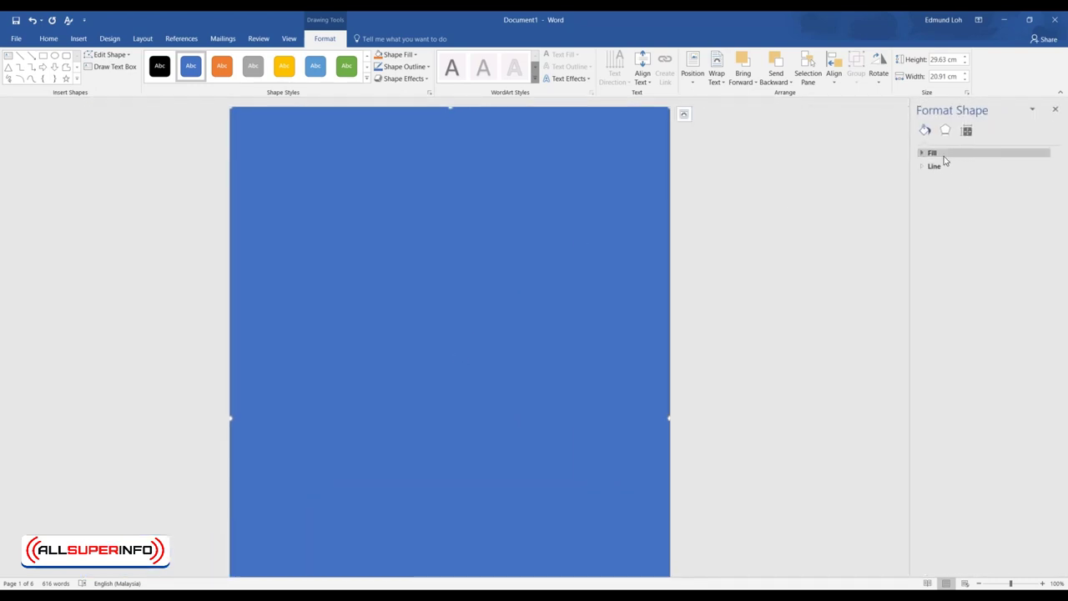
click(944, 155)
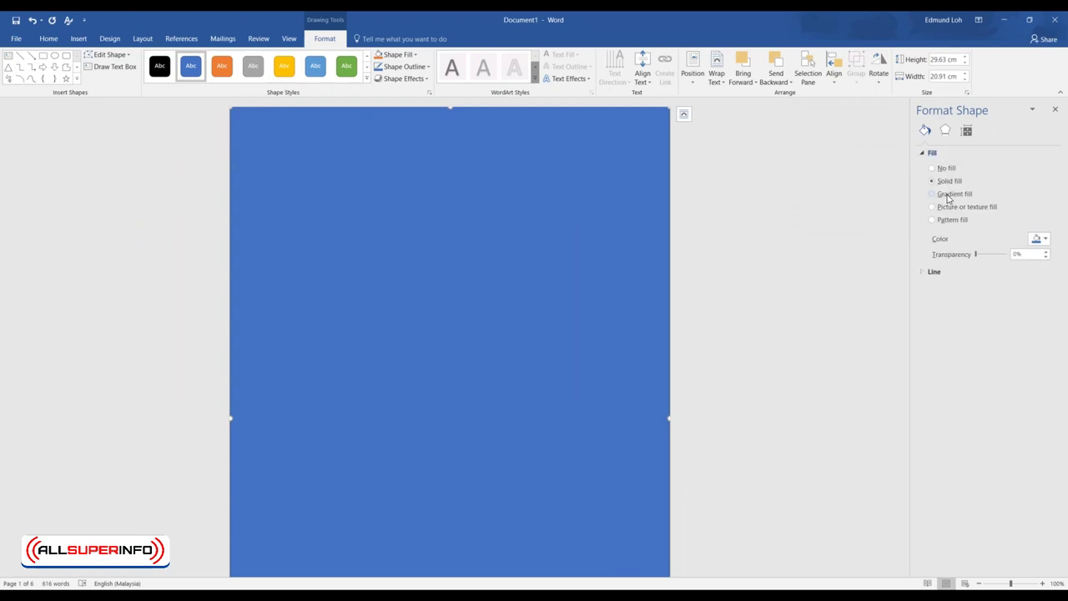
click(932, 207)
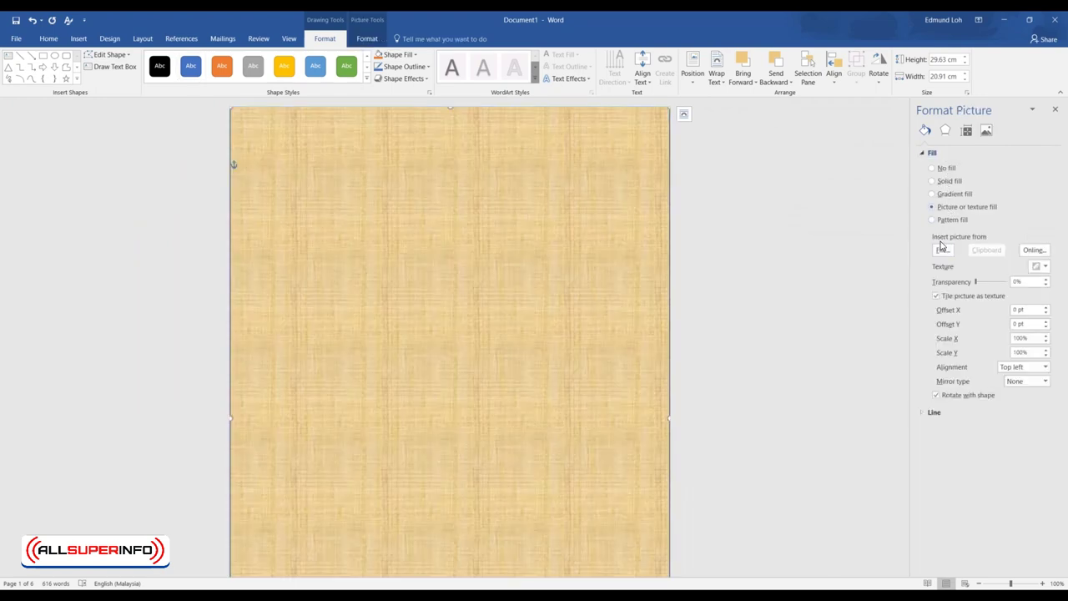
Fill the cover rectangle with the HBK16-LAS-Flat picture from the LeadAttractionSecrets Covers folder, then close the formatting pane.
click(943, 252)
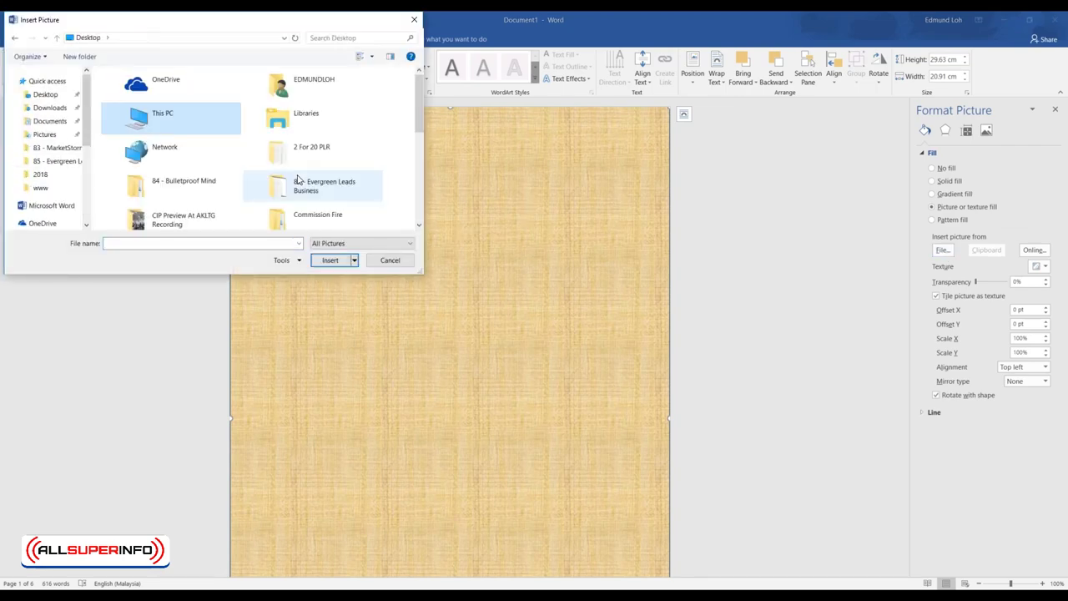
scroll(300, 179, down, 3)
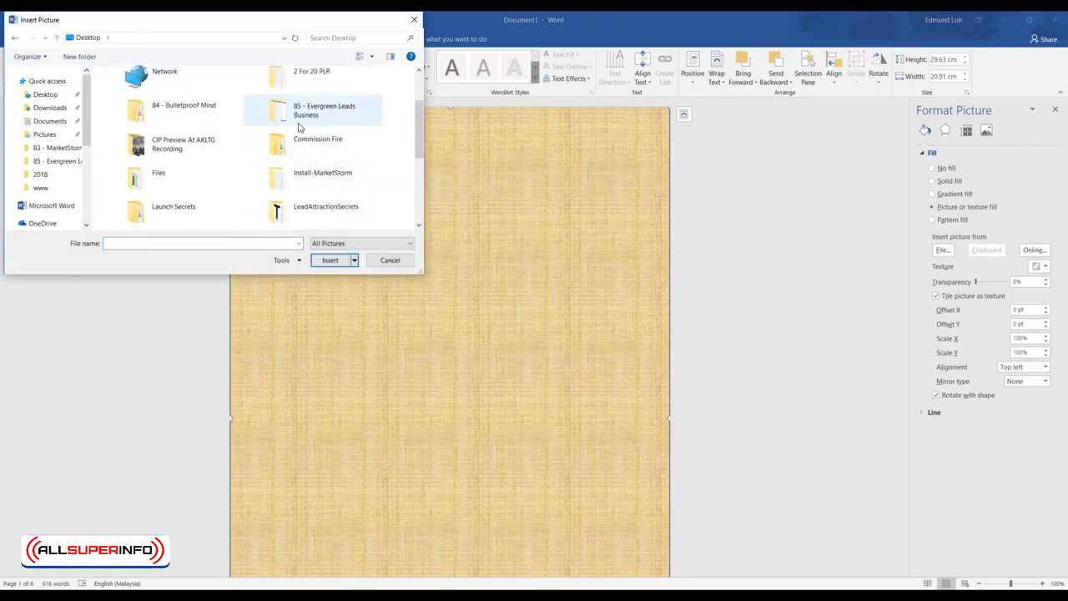
click(305, 213)
double_click(305, 214)
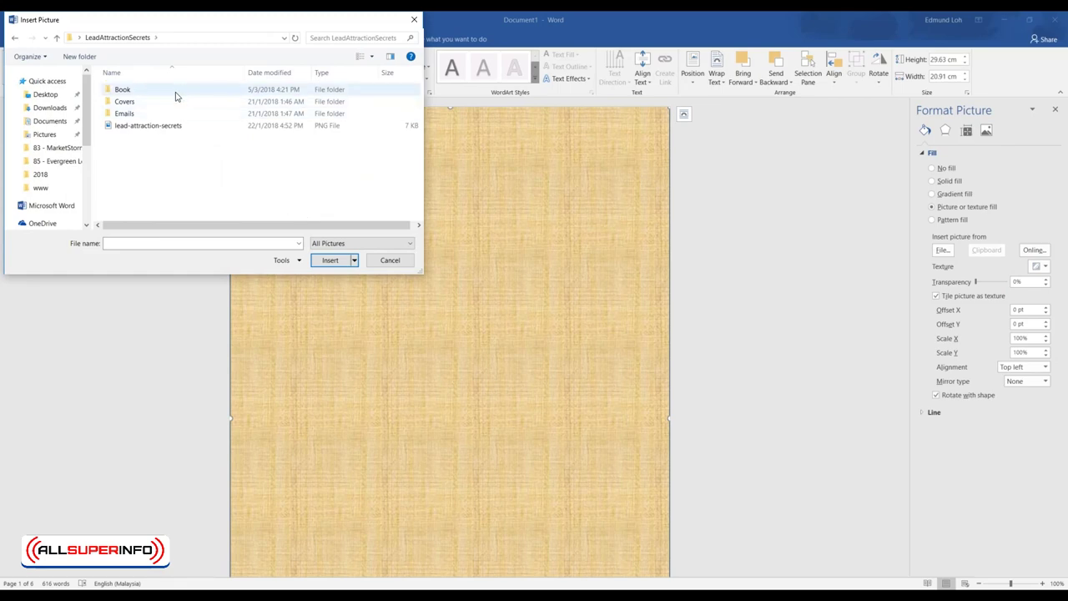
double_click(172, 101)
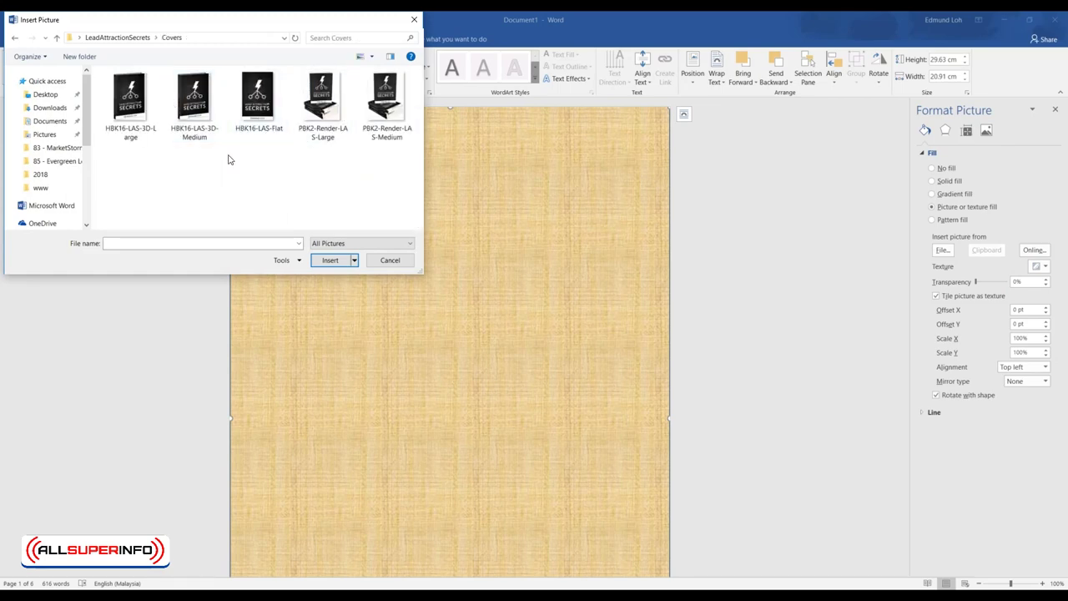
double_click(244, 121)
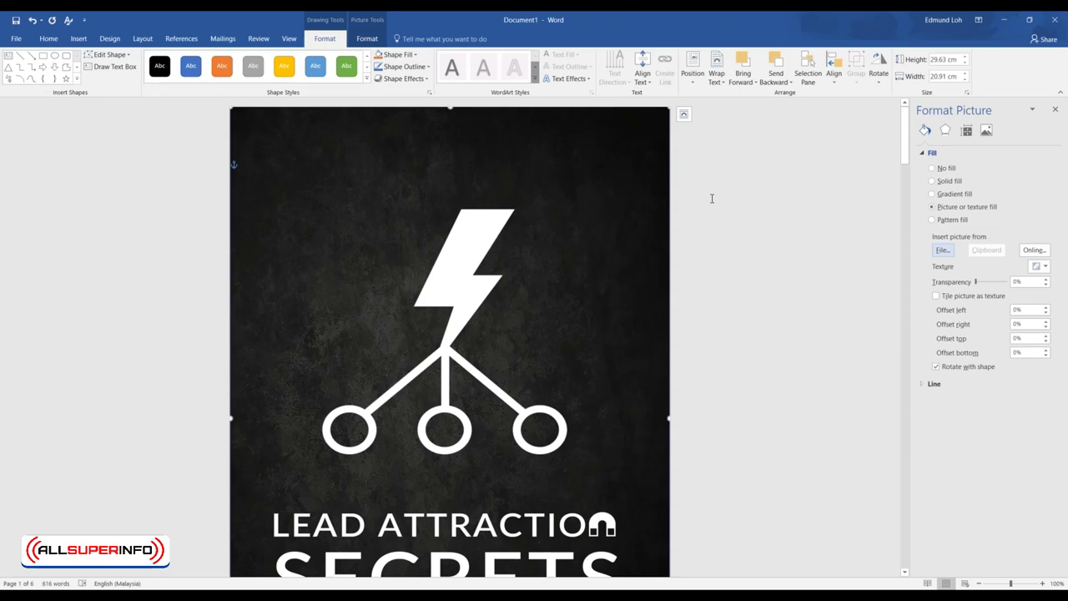
click(824, 168)
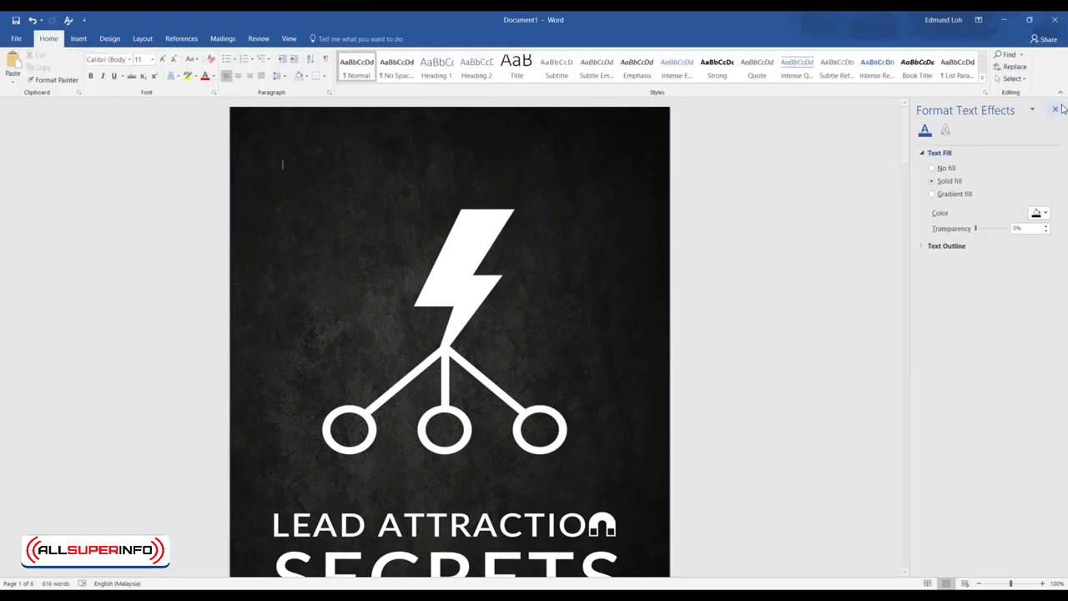
click(1055, 110)
Delete the dashed separator line below the subtitle on the title page.
scroll(334, 271, down, 5)
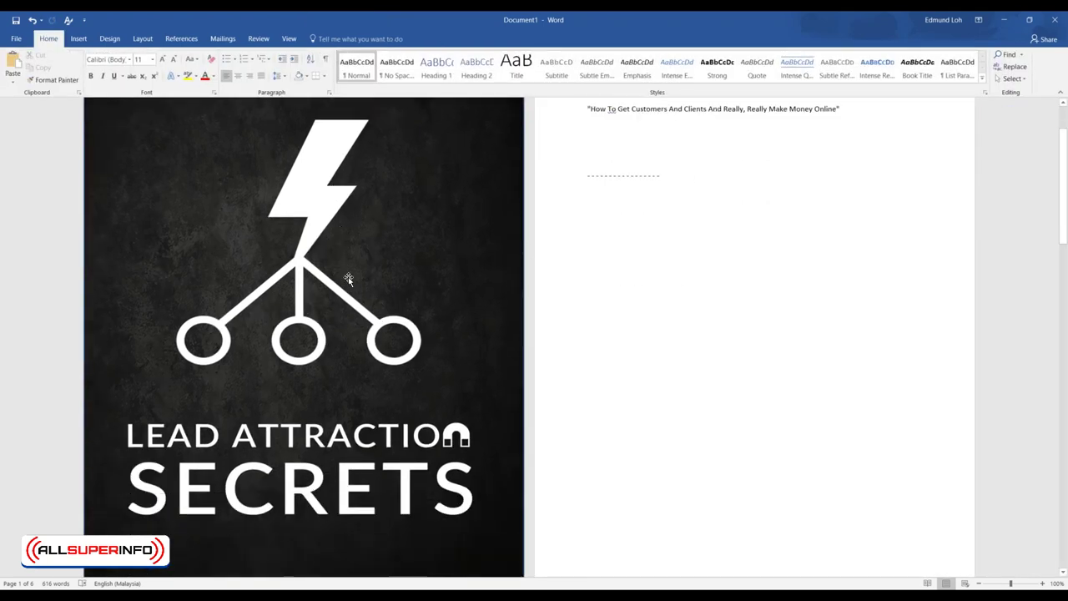
scroll(363, 313, up, 2)
scroll(363, 314, up, 3)
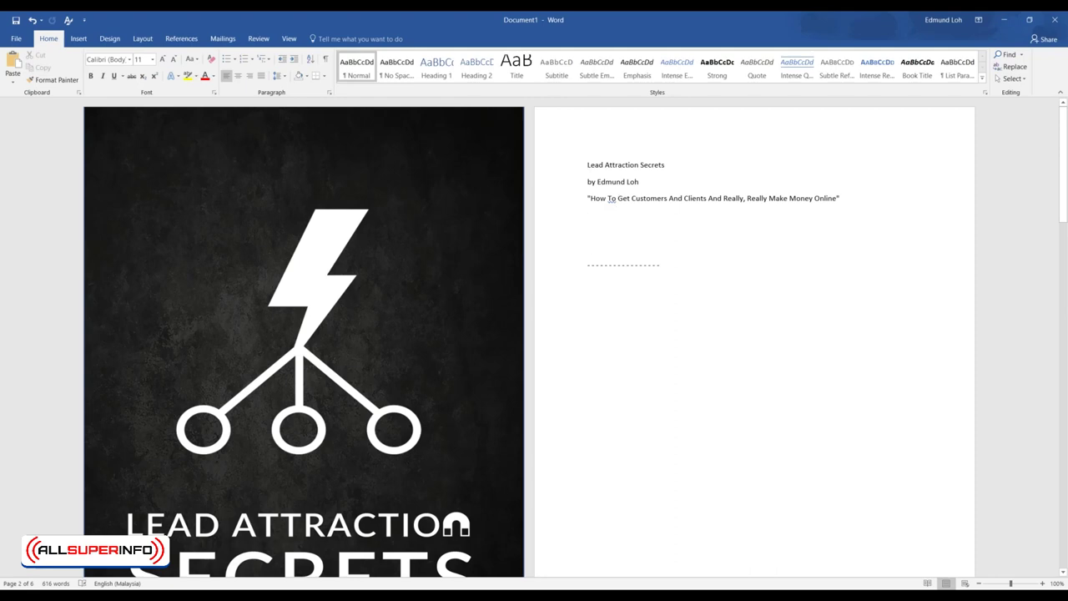
key(shift+Down)
key(Delete)
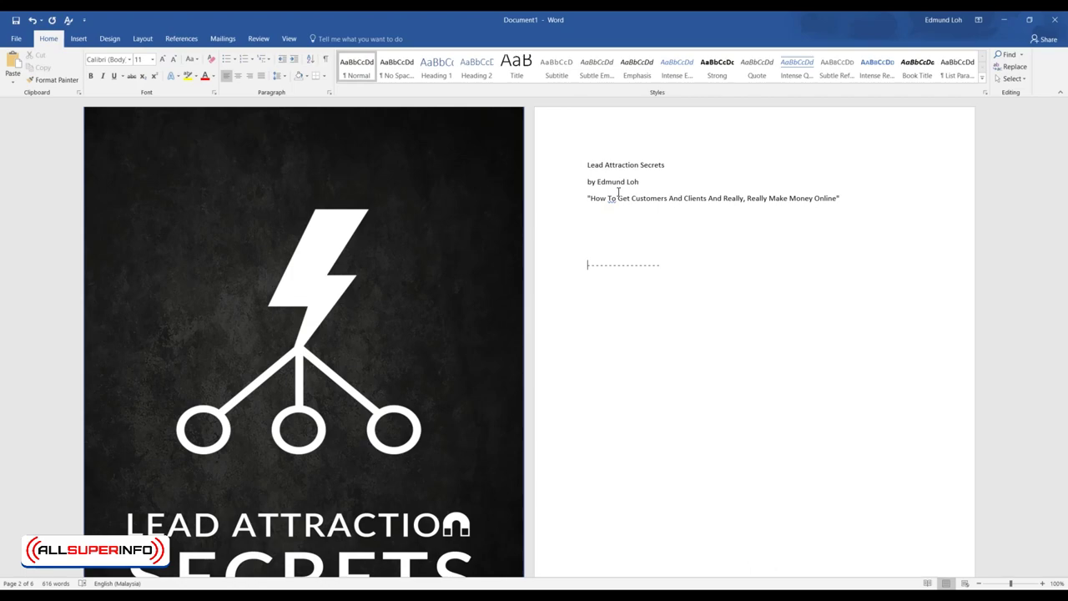
key(shift+End)
key(Delete)
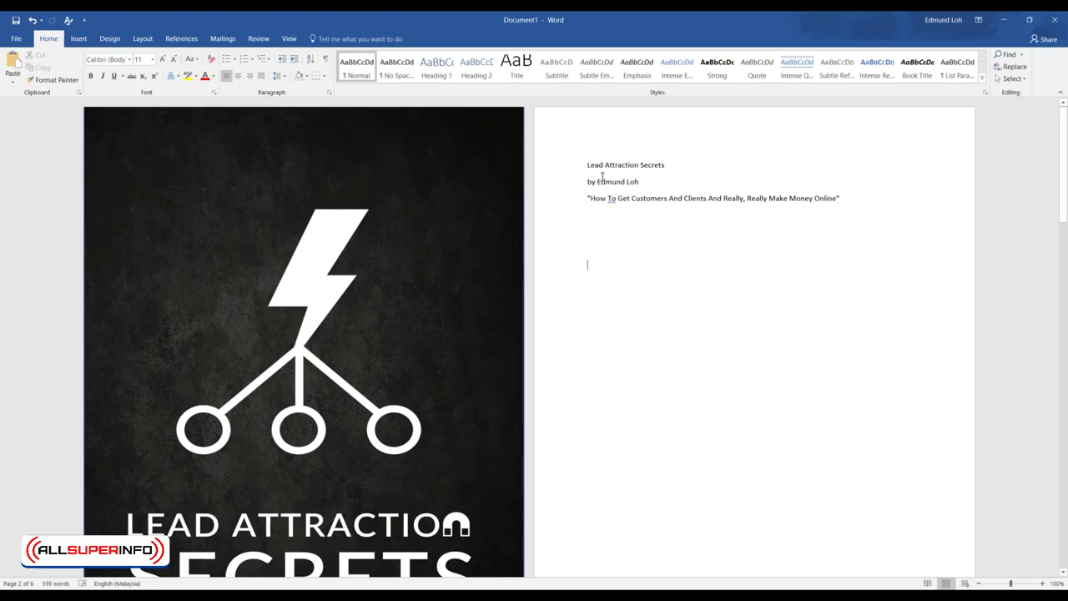
Modify the Normal style to use Arial at 14 pt.
scroll(678, 254, down, 10)
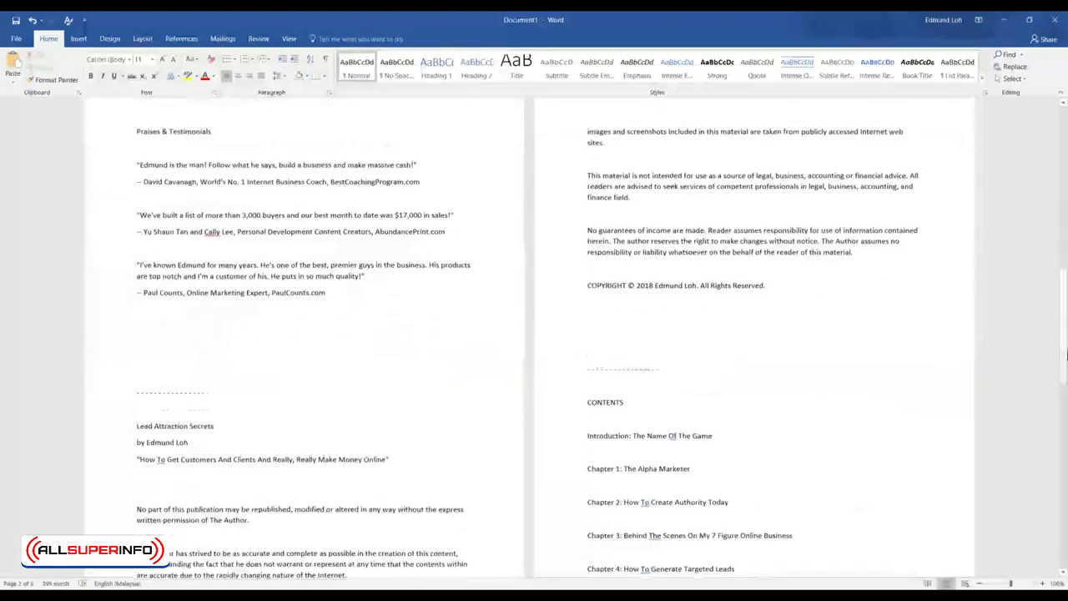
drag(1065, 386, 1065, 154)
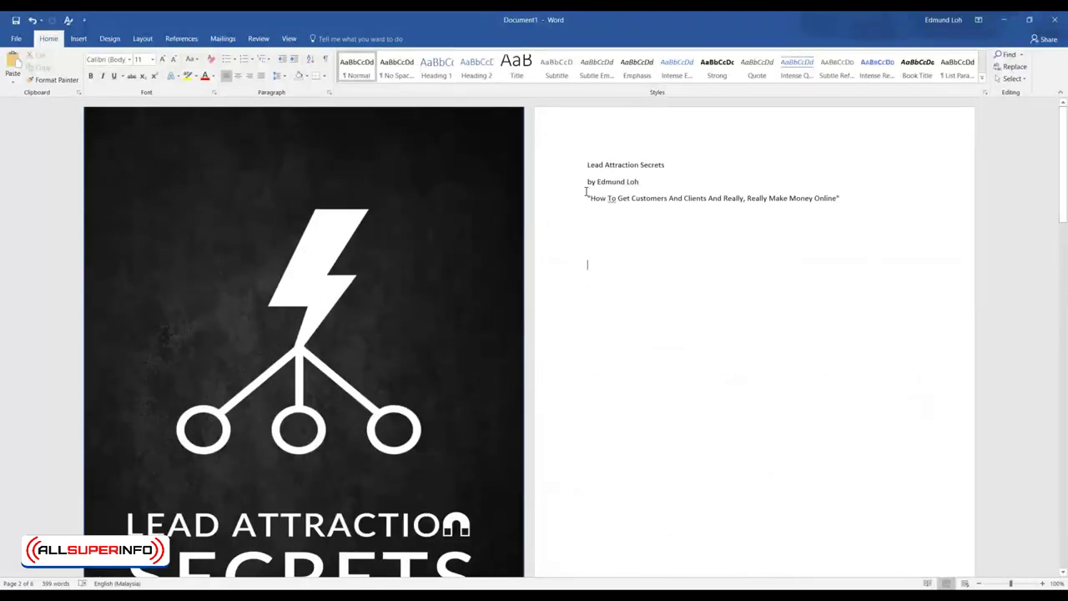
right_click(368, 76)
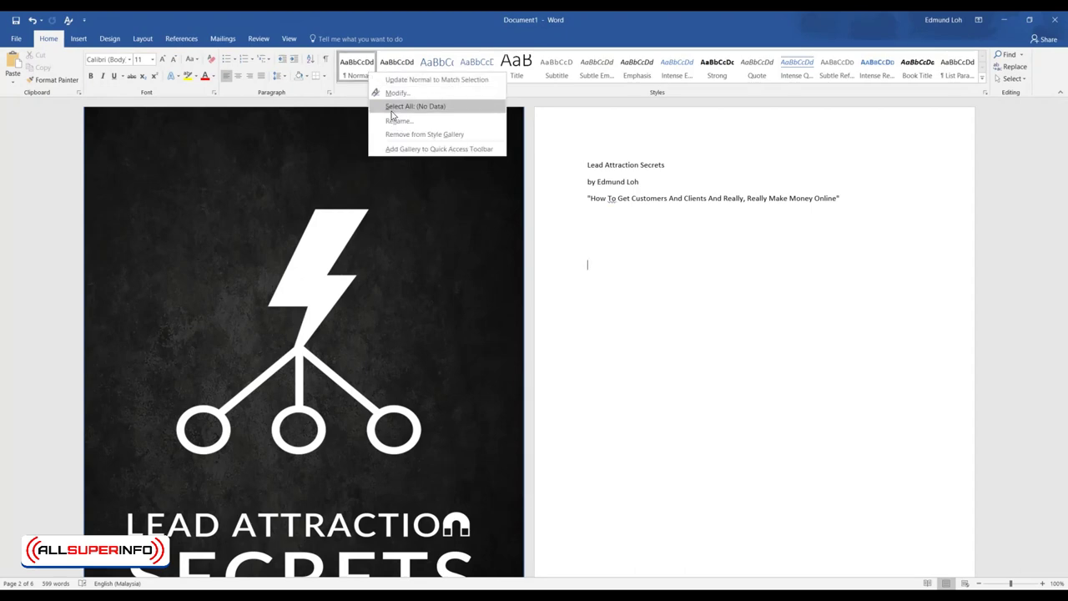
click(386, 91)
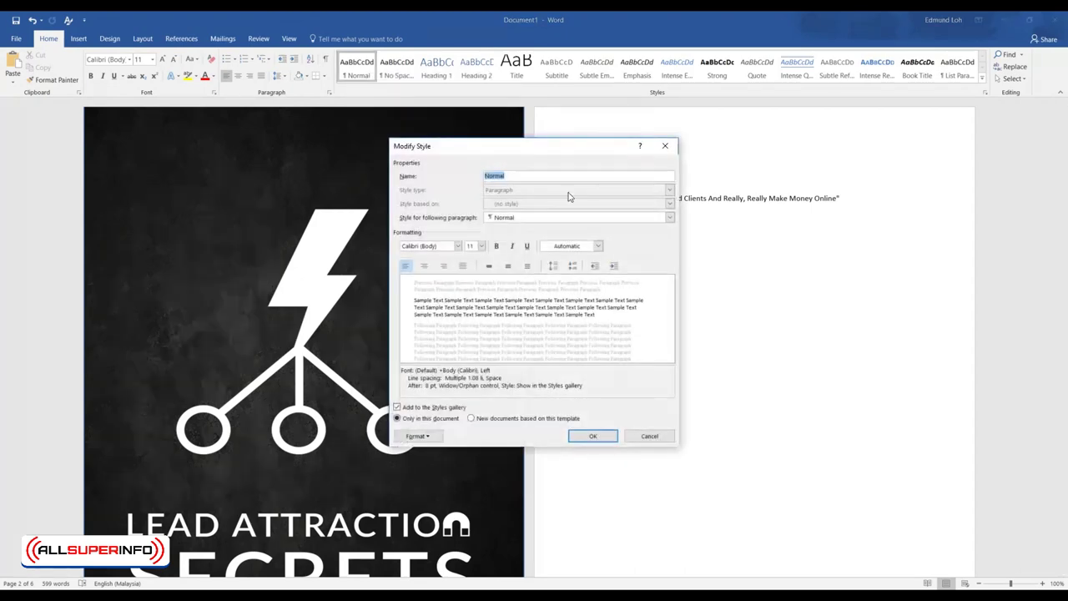
click(481, 245)
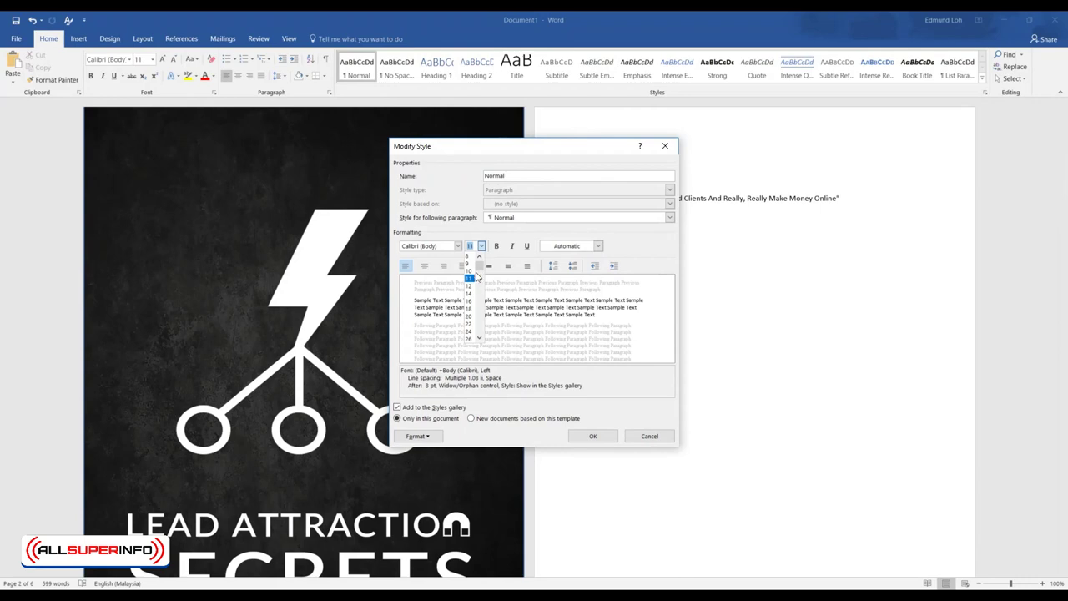
click(474, 287)
click(457, 246)
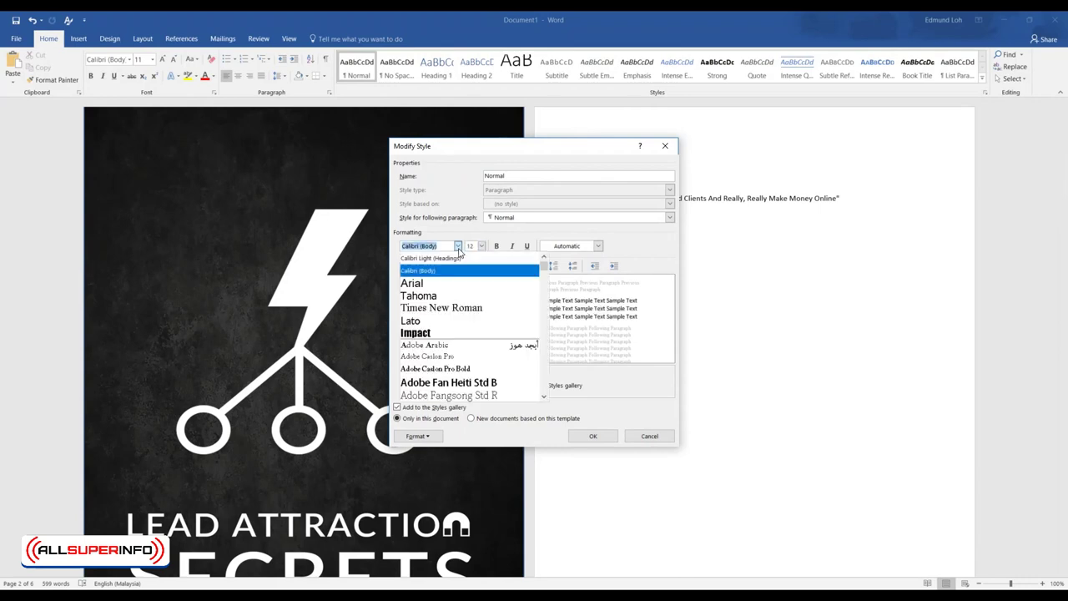
click(444, 284)
click(481, 247)
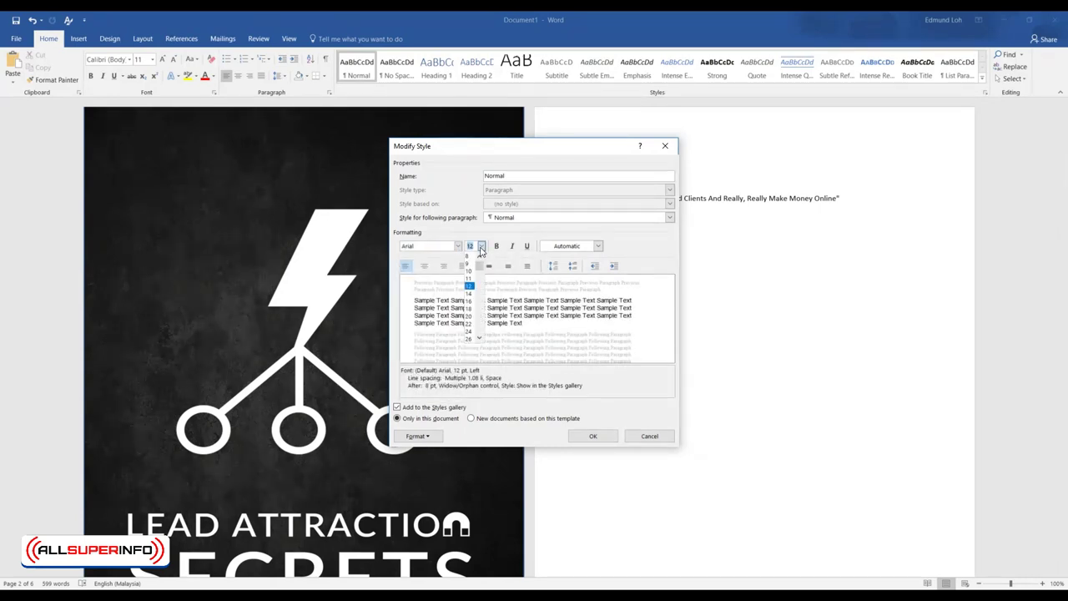
click(469, 296)
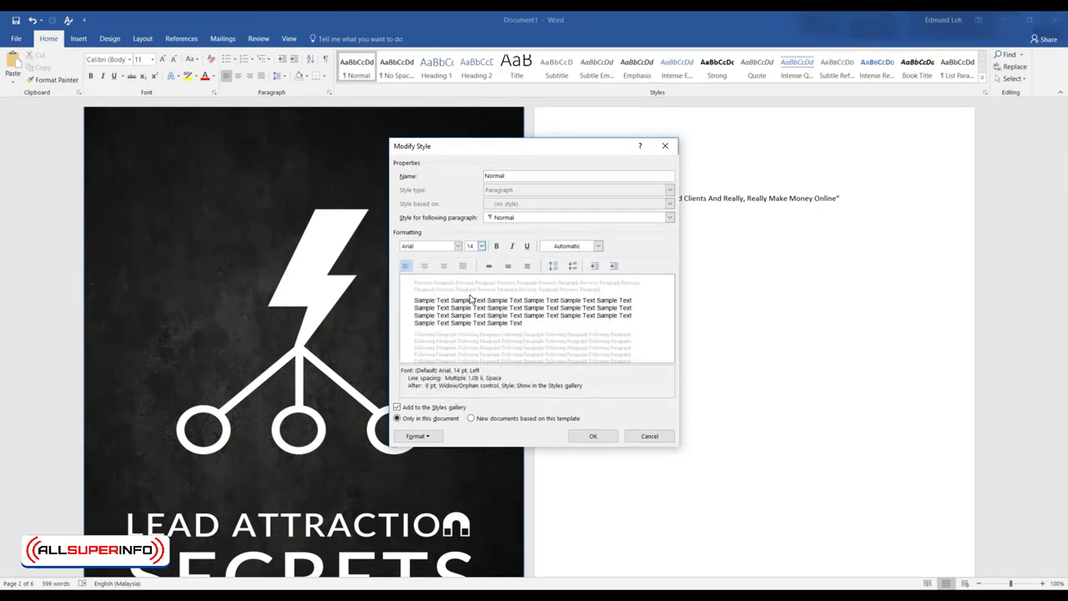
click(590, 436)
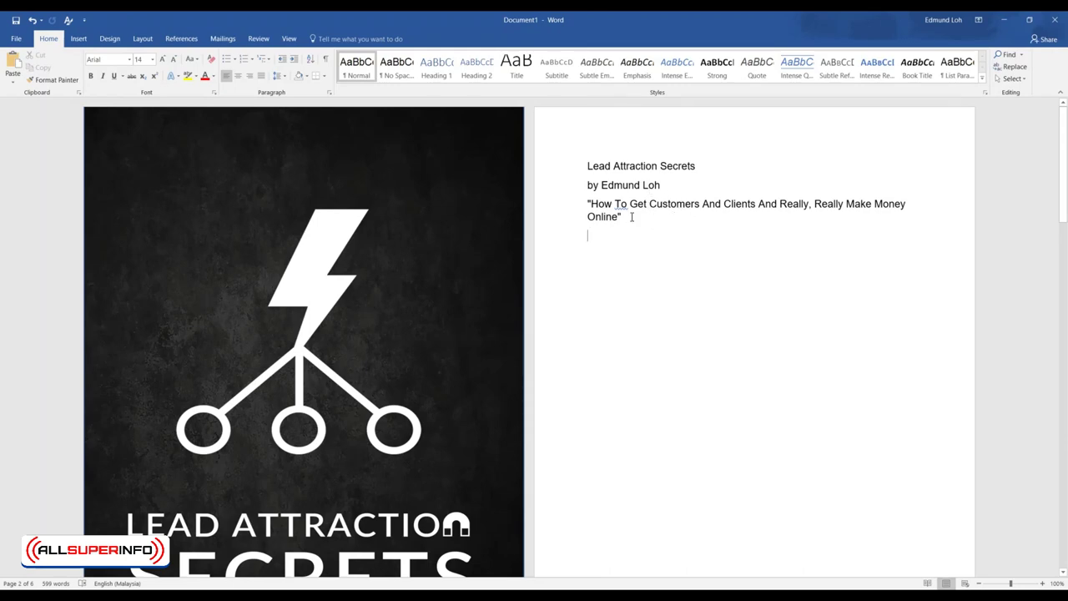
Remove the author line under the Lead Attraction Secrets title, keeping a blank line above the subtitle.
drag(648, 221, 577, 172)
drag(667, 182, 582, 187)
key(Delete)
key(Return)
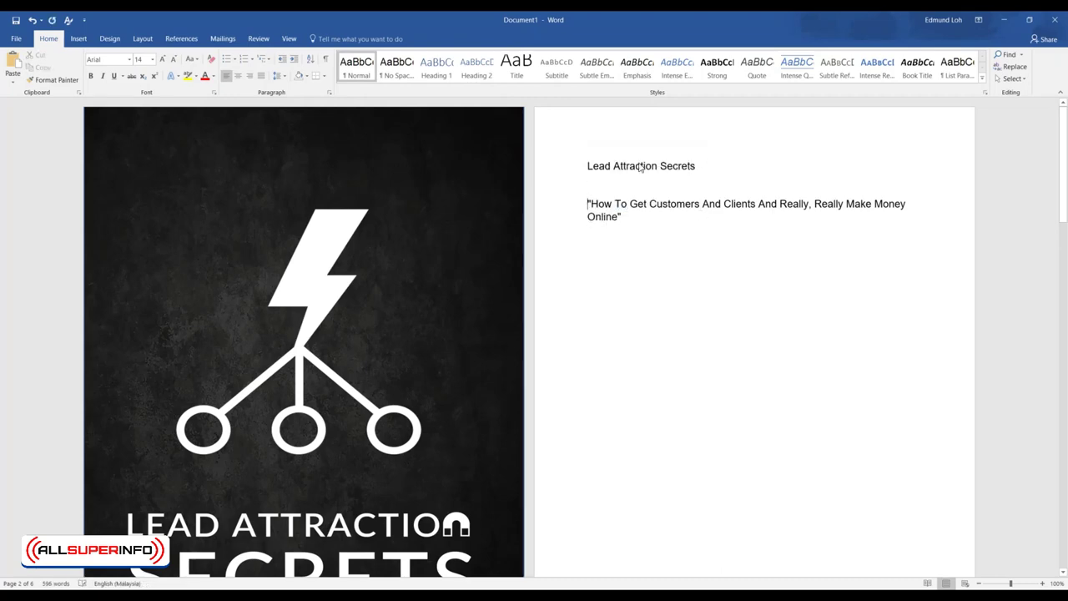
Make the Lead Attraction Secrets title on the title page bold and centred.
triple_click(638, 166)
key(ctrl+b)
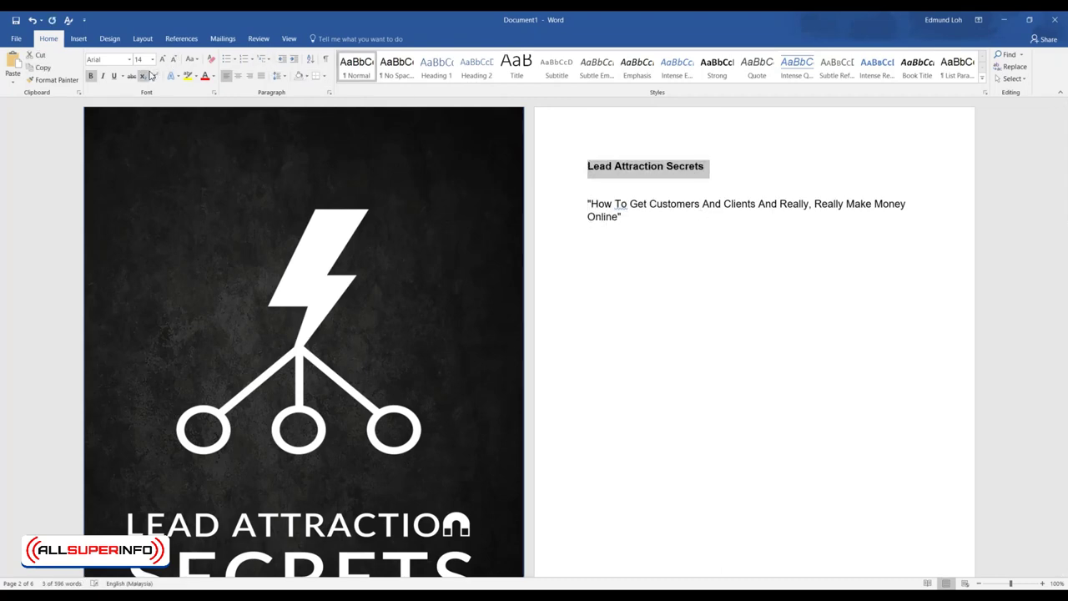
click(238, 75)
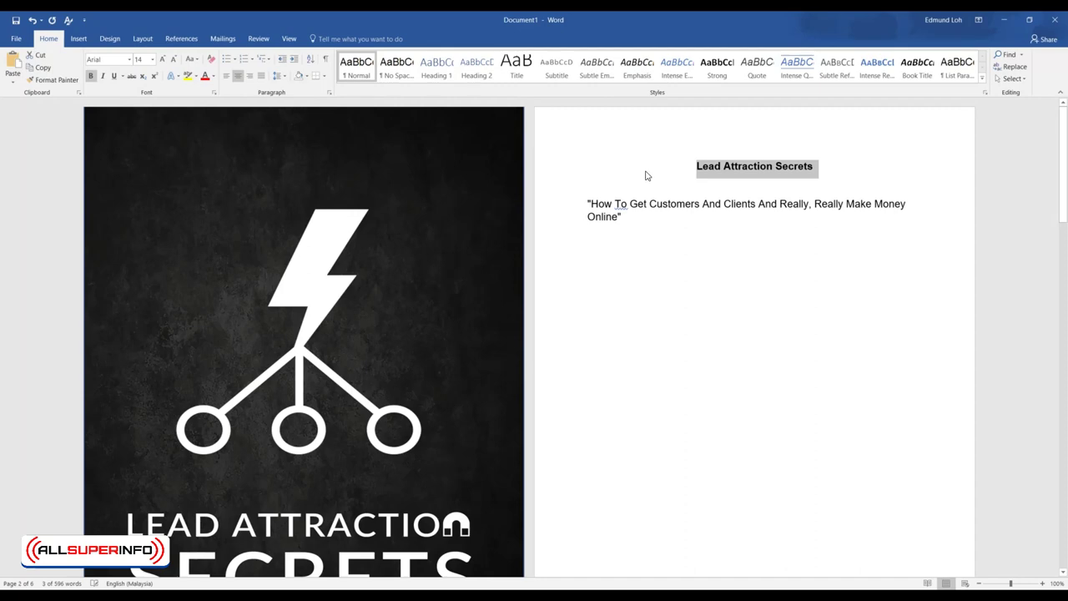
Modify the Heading 1 style to Arial, 24 pt, bold, with the Automatic font colour.
right_click(423, 74)
click(452, 91)
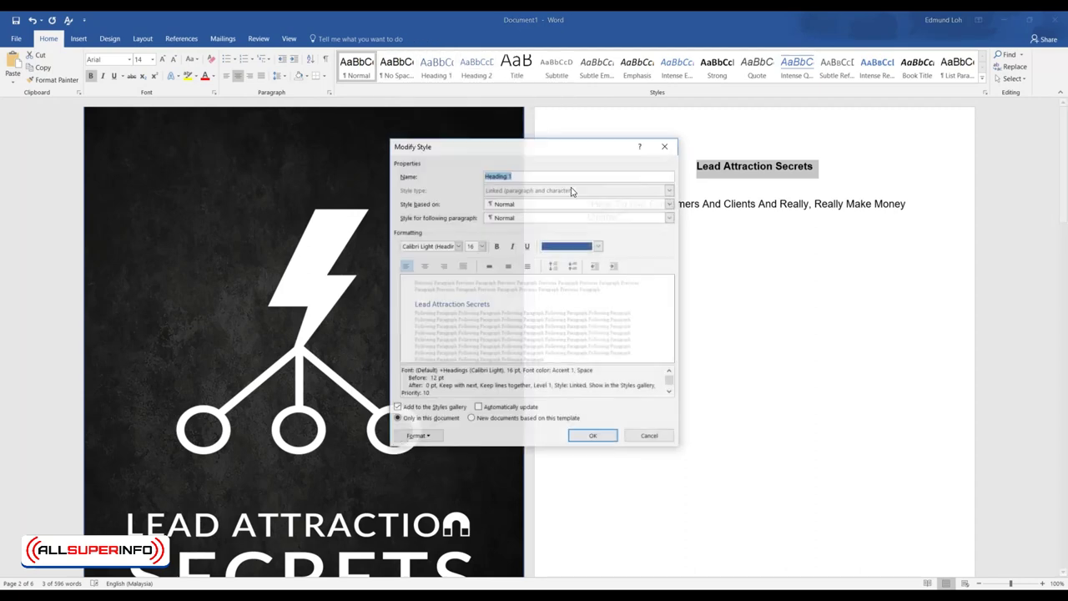
click(564, 247)
click(559, 259)
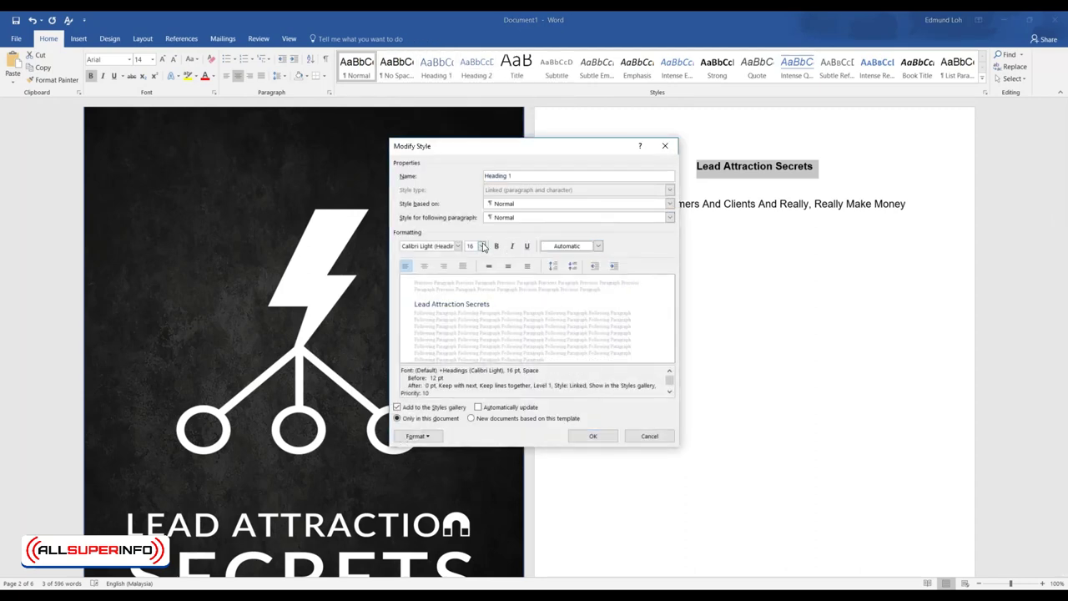
click(482, 246)
click(472, 332)
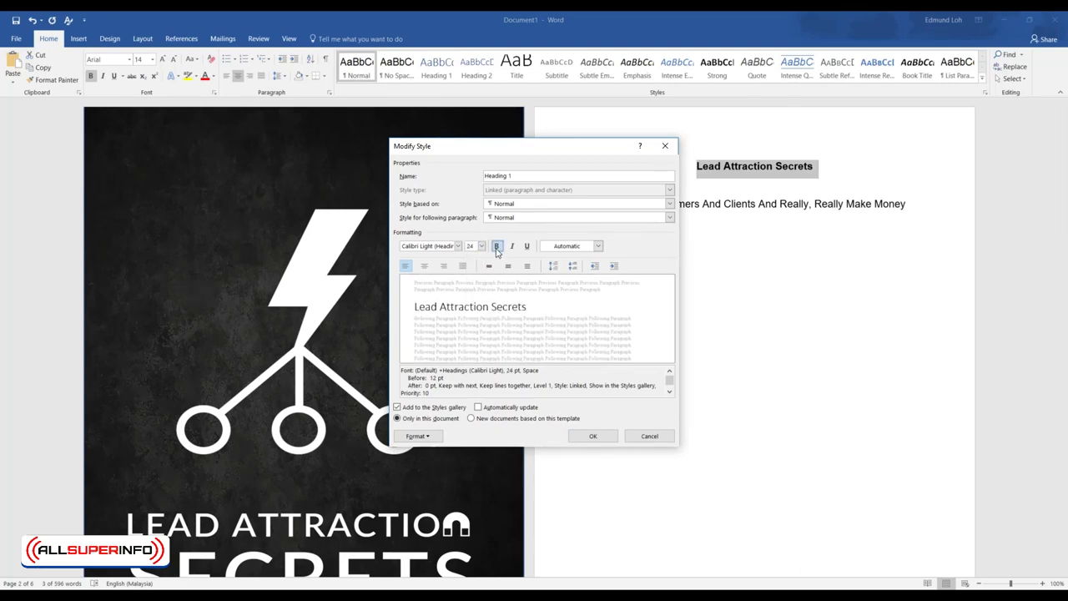
click(458, 246)
click(446, 285)
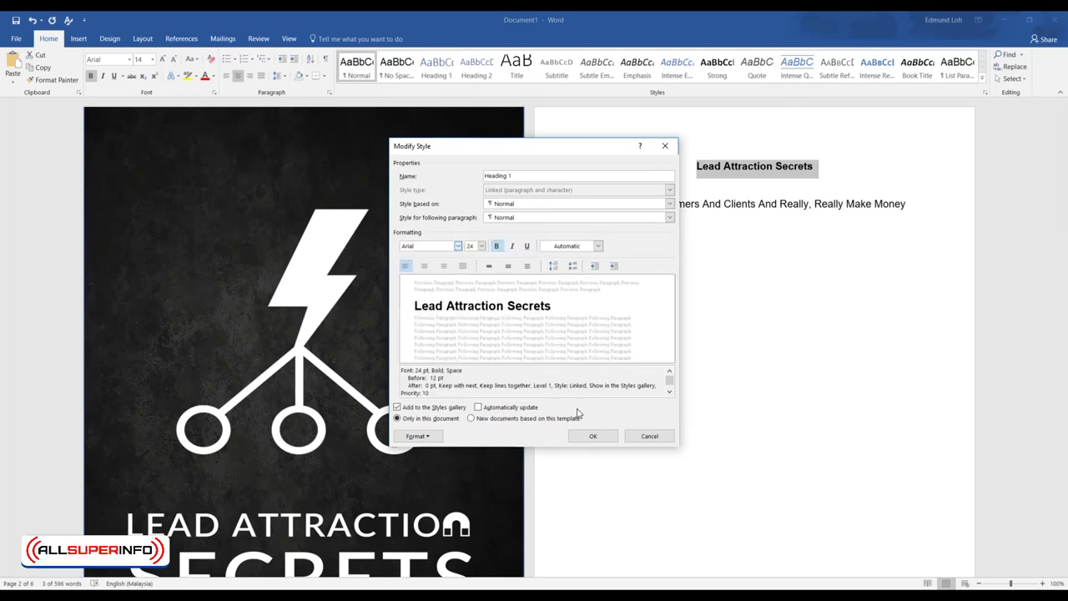
click(592, 436)
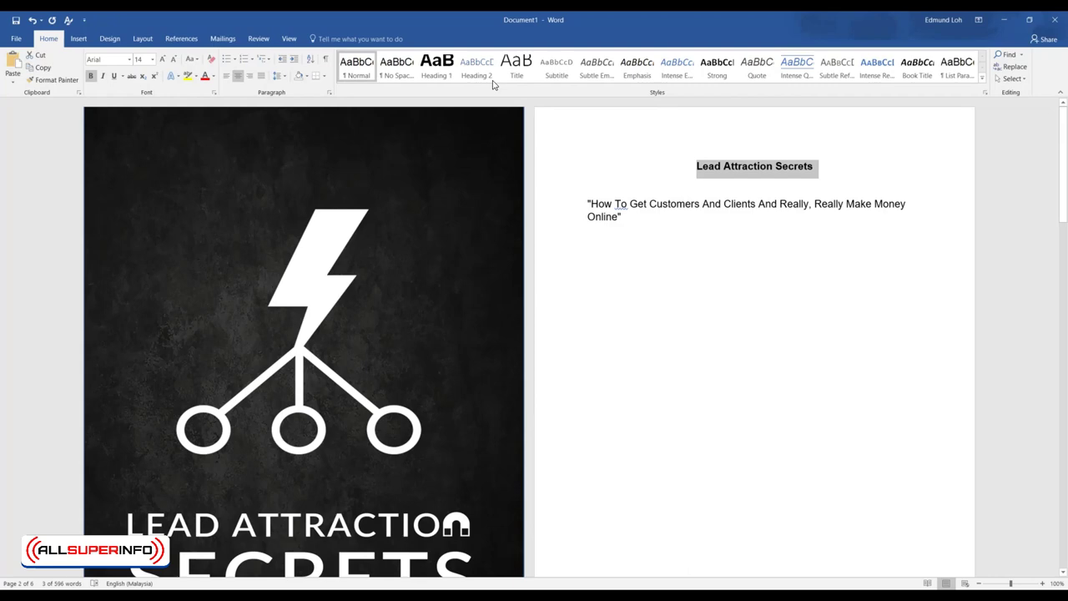
Modify the Heading 2 style to Arial, 18 pt, bold, with the Automatic font colour.
right_click(482, 71)
click(504, 90)
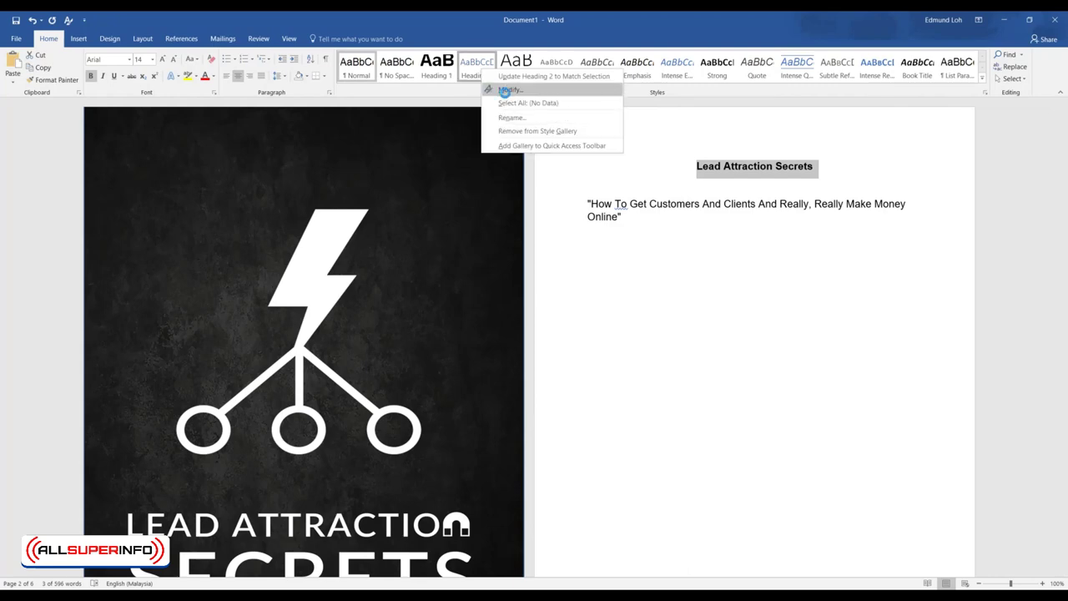
click(598, 246)
click(492, 250)
click(481, 245)
click(466, 300)
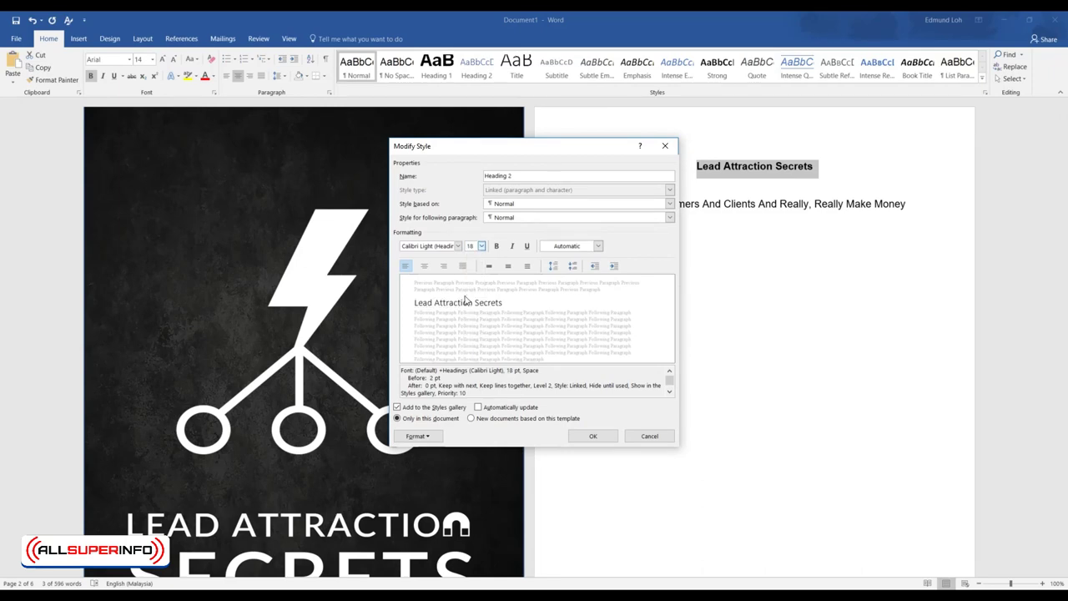
click(497, 246)
click(458, 247)
click(417, 286)
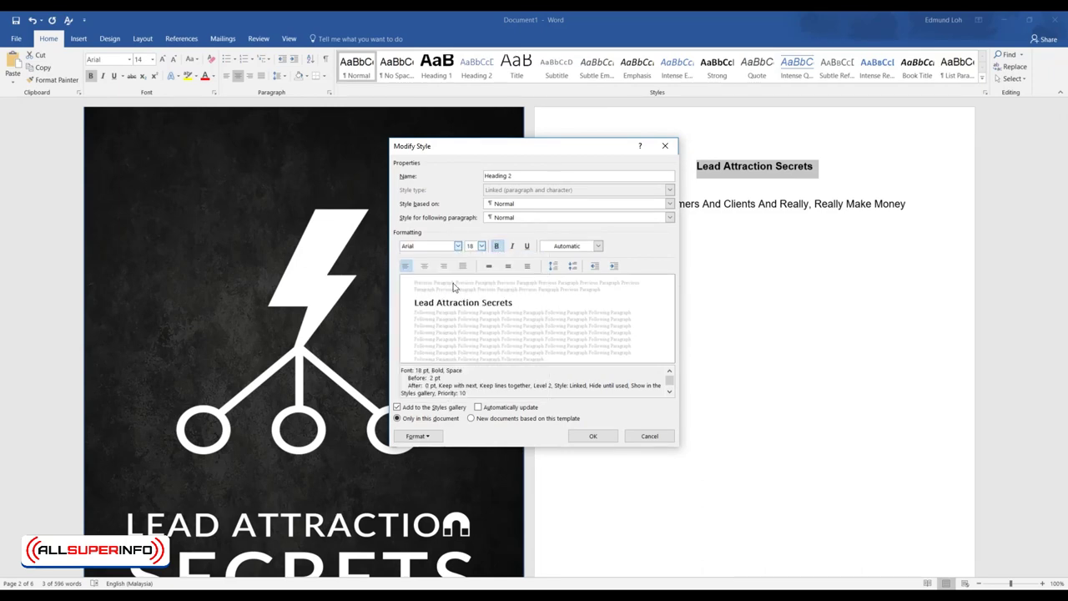
click(592, 436)
Centre the "How To Get Customers And Clients" subtitle on the title page.
click(633, 215)
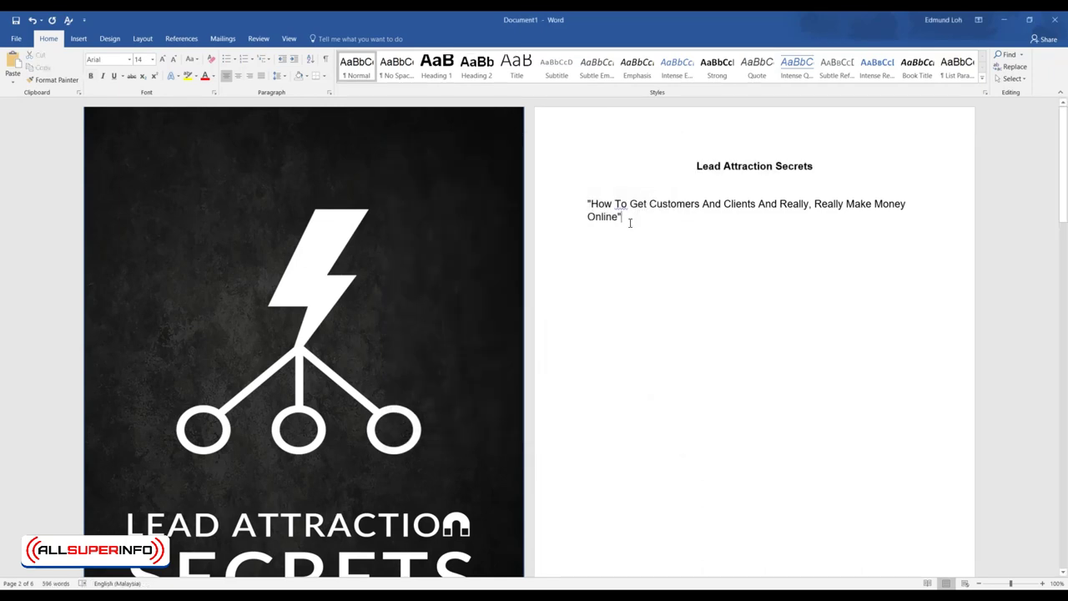
key(ctrl+e)
Insert a page break before the second Lead Attraction Secrets title, after the testimonials, to start the copyright text on a new page.
scroll(667, 226, down, 15)
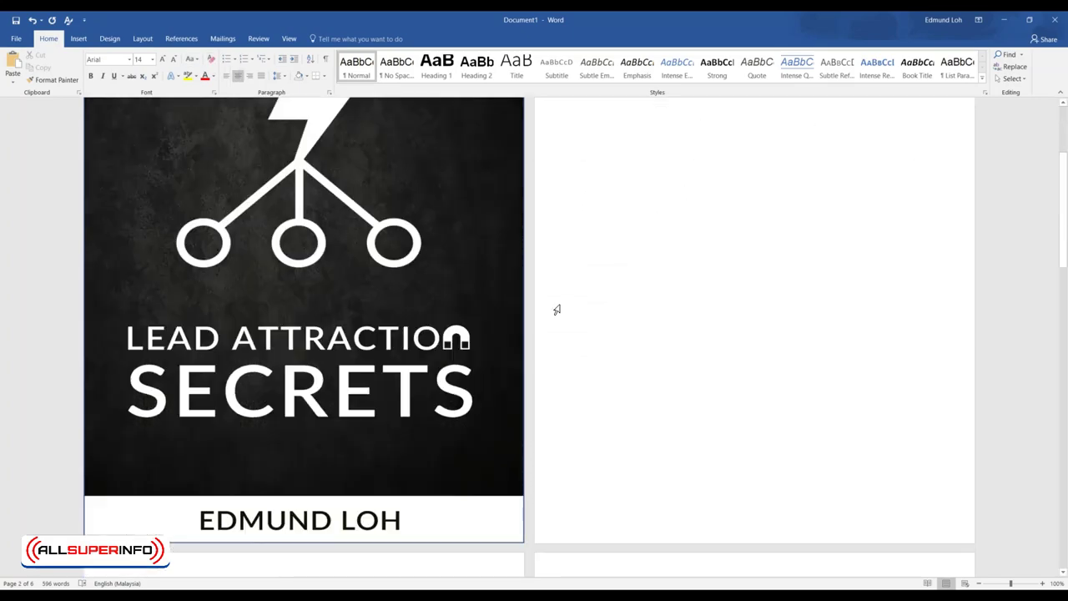
scroll(234, 398, down, 4)
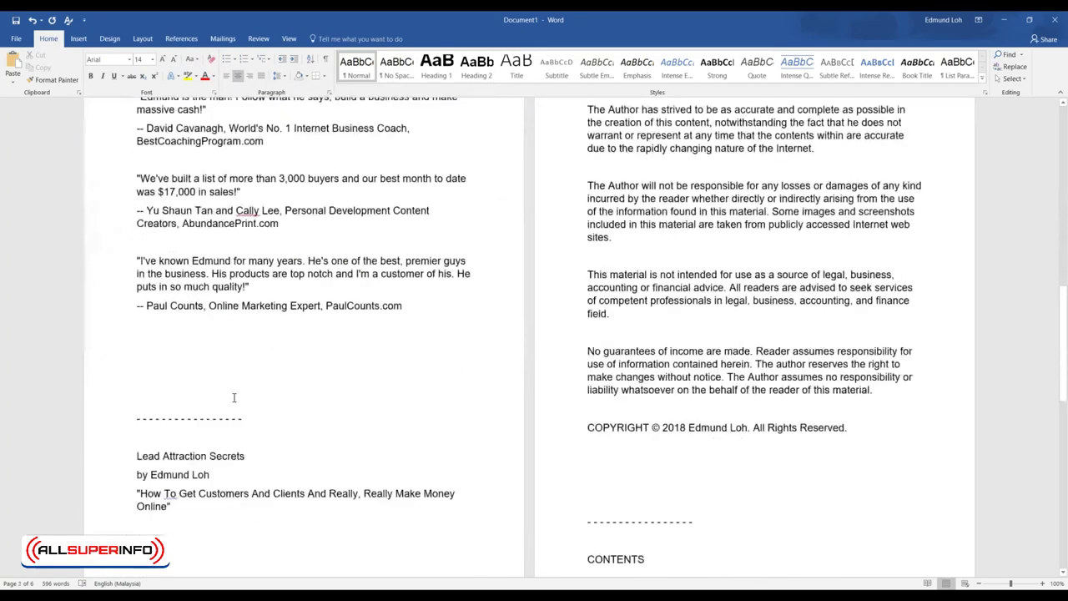
click(137, 404)
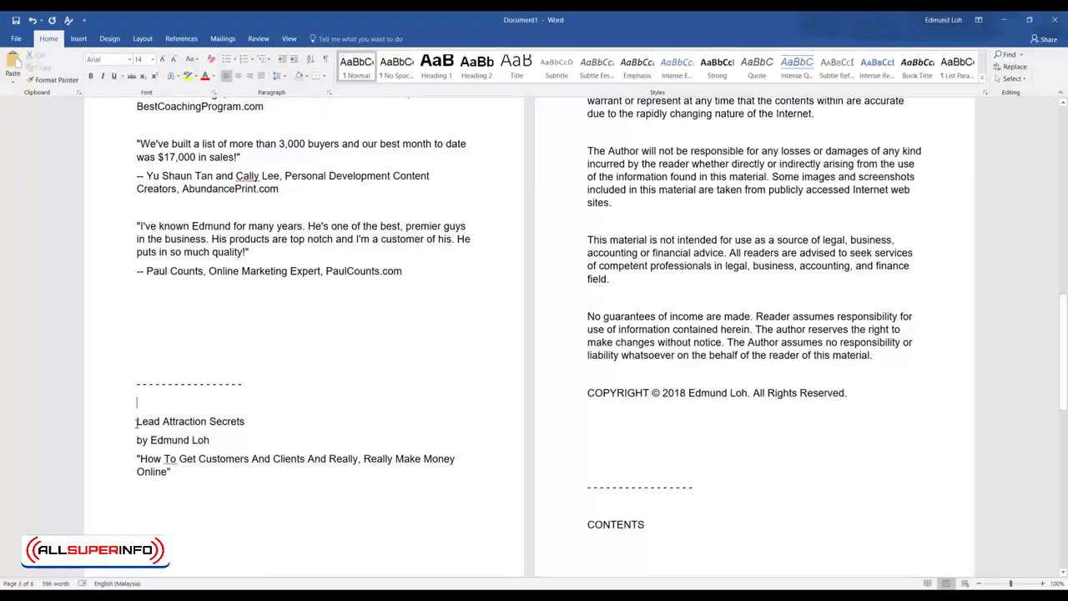
key(ctrl+Return)
scroll(310, 364, up, 3)
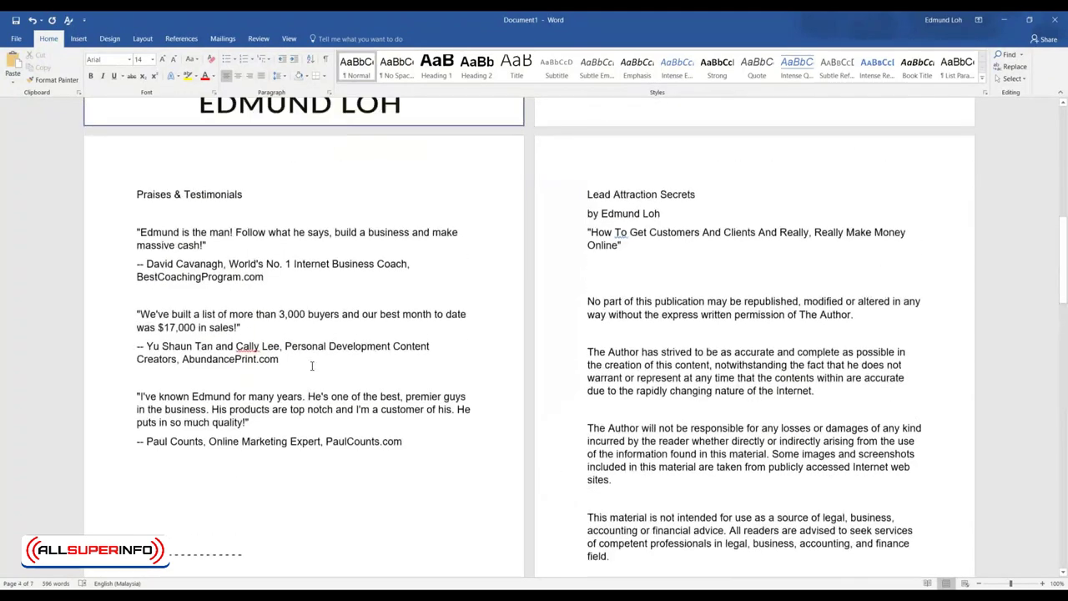
Make the "Praises & Testimonials" heading bold and centre it.
scroll(311, 364, down, 3)
drag(246, 153, 135, 143)
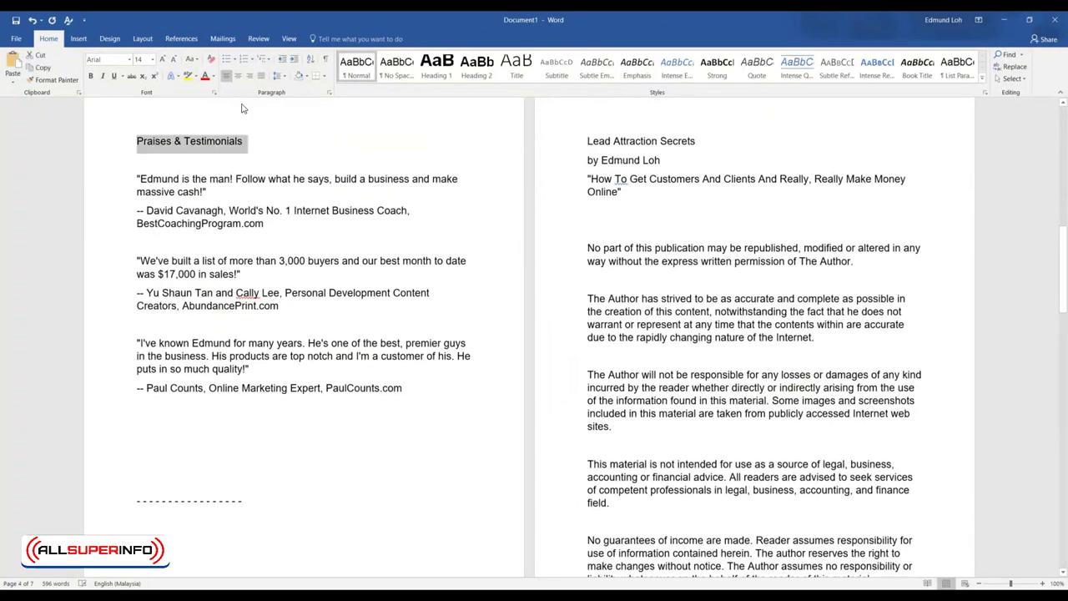
key(ctrl+b)
click(237, 75)
Delete the dashed separator line below the last testimonial.
scroll(250, 376, down, 3)
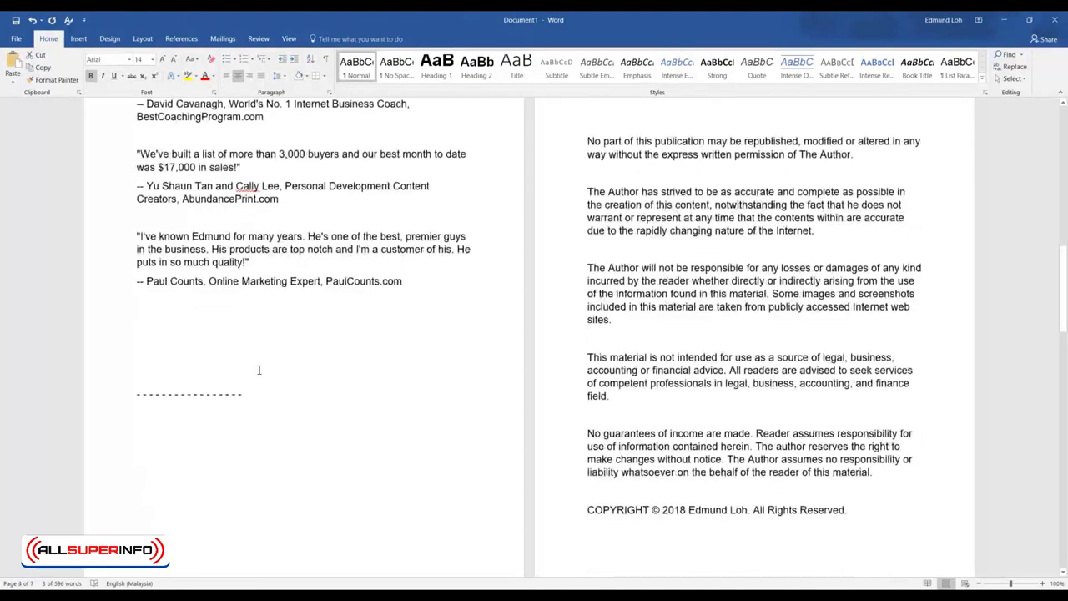
drag(138, 394, 247, 393)
key(Delete)
Open the footer of the testimonials page for editing.
scroll(232, 309, down, 4)
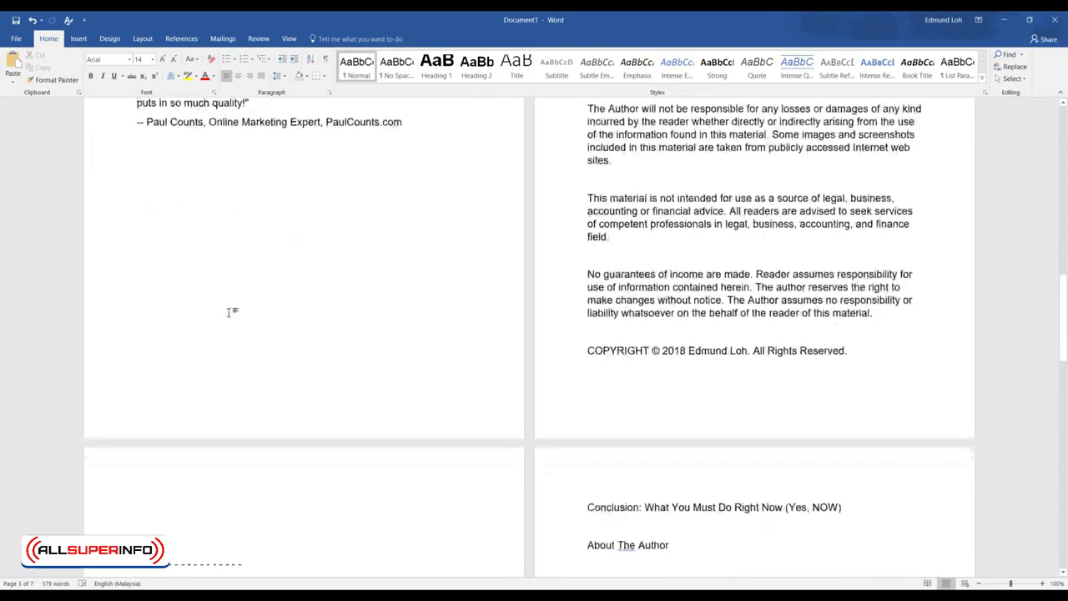
scroll(443, 351, up, 7)
scroll(347, 298, up, 3)
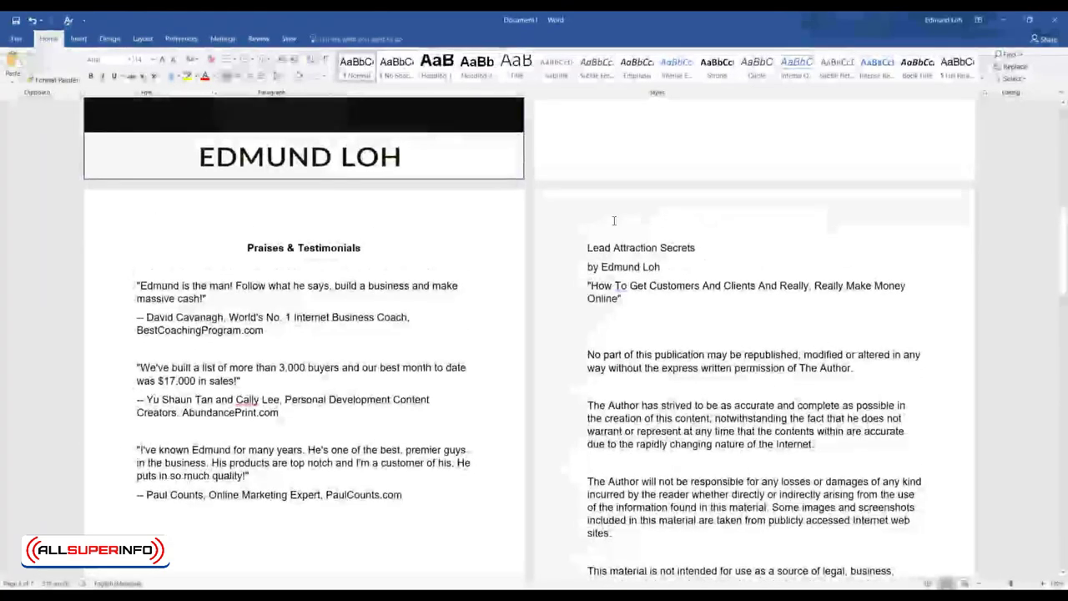
scroll(441, 375, down, 10)
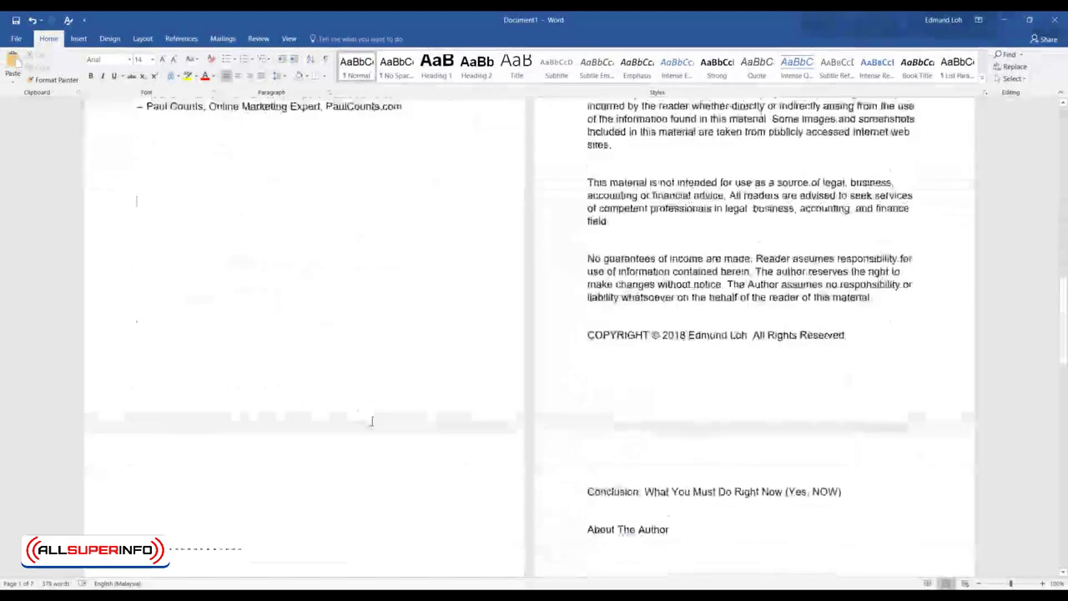
double_click(346, 391)
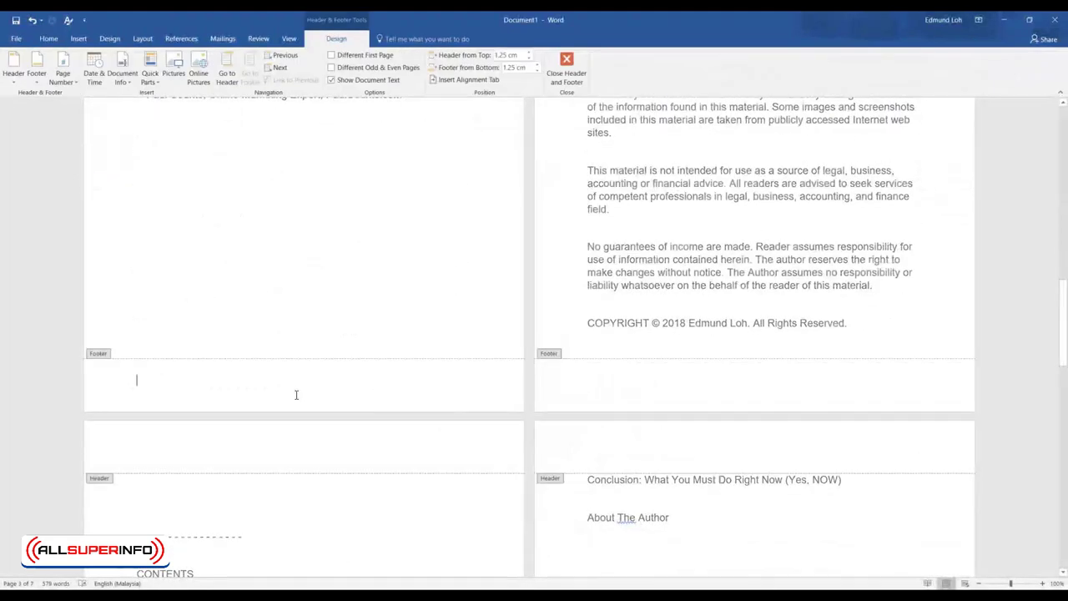
Try the Plain Number 1 page number at the bottom of the page and undo it.
click(79, 38)
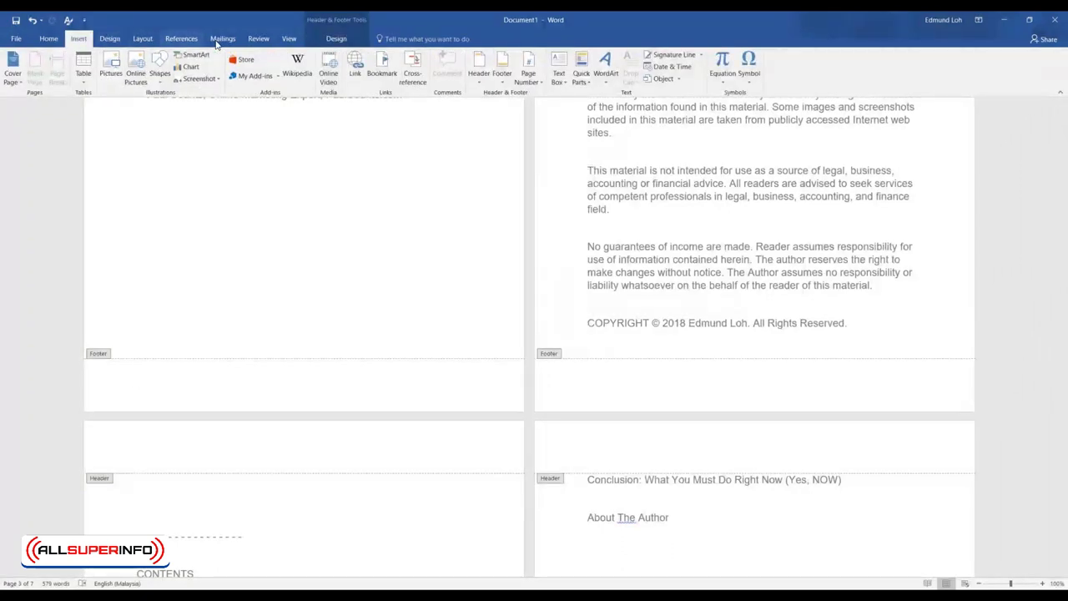
click(141, 40)
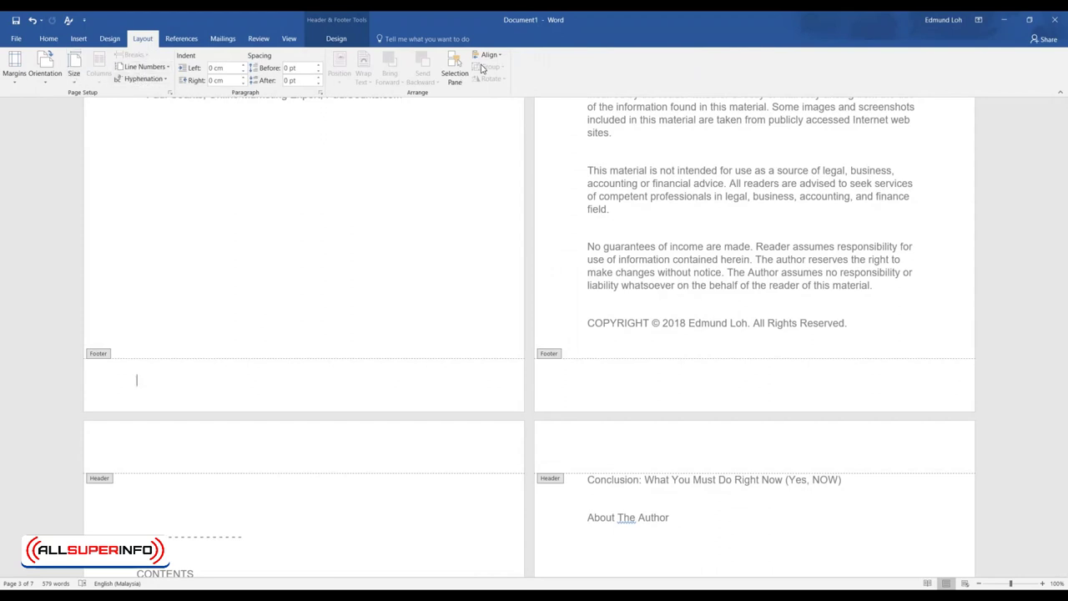
click(105, 40)
click(78, 38)
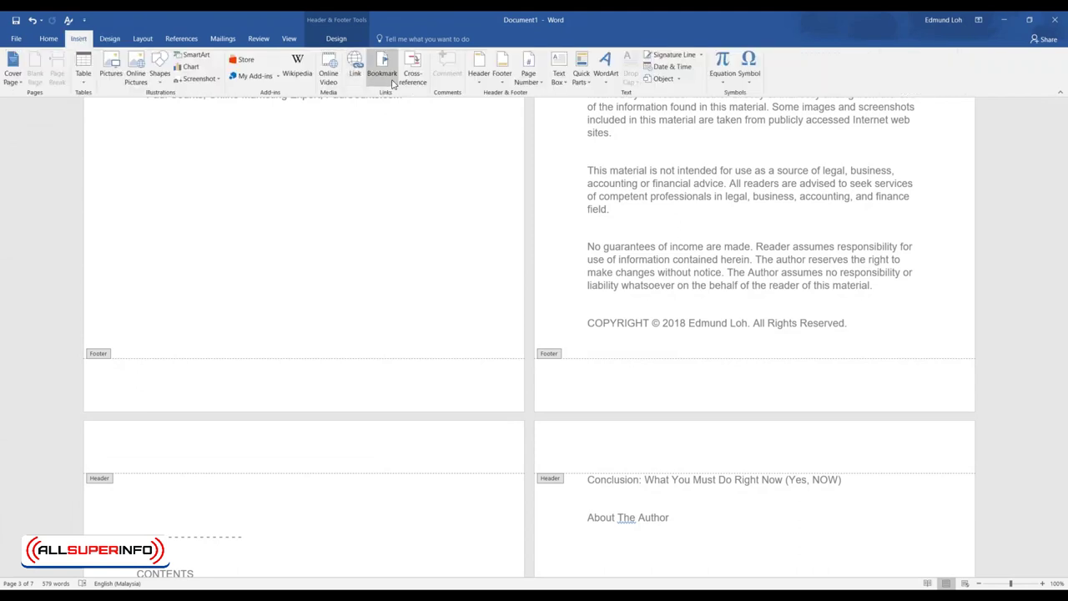
click(539, 85)
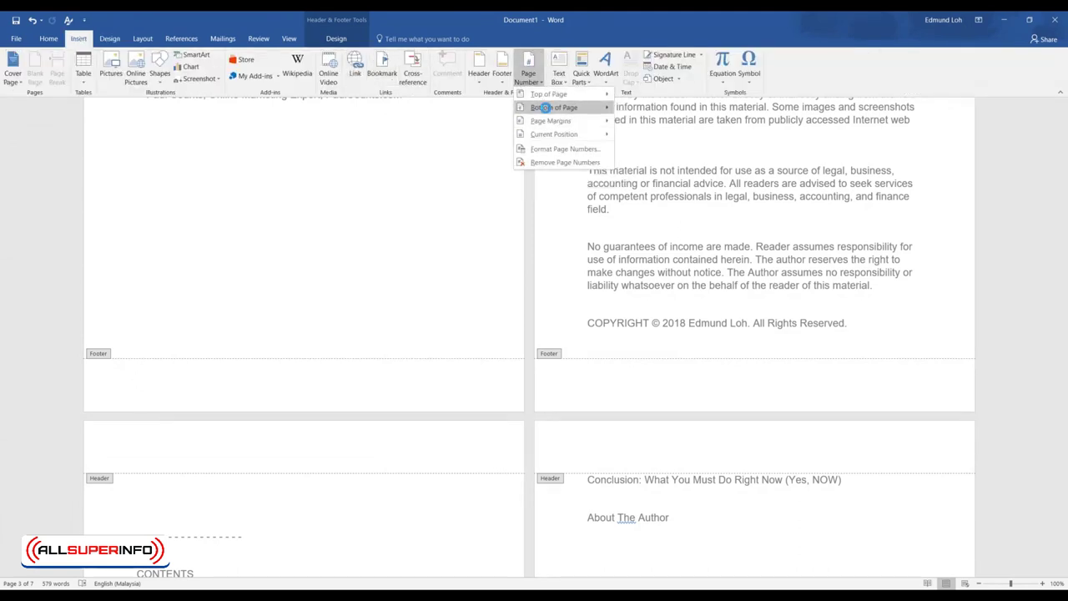
mouse_move(545, 107)
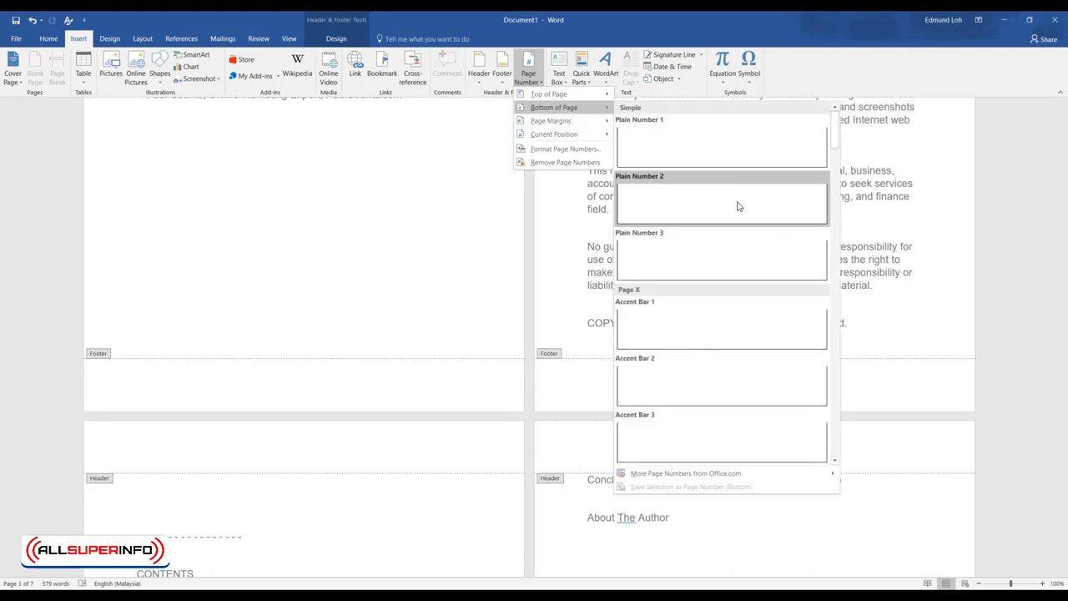
scroll(743, 210, down, 3)
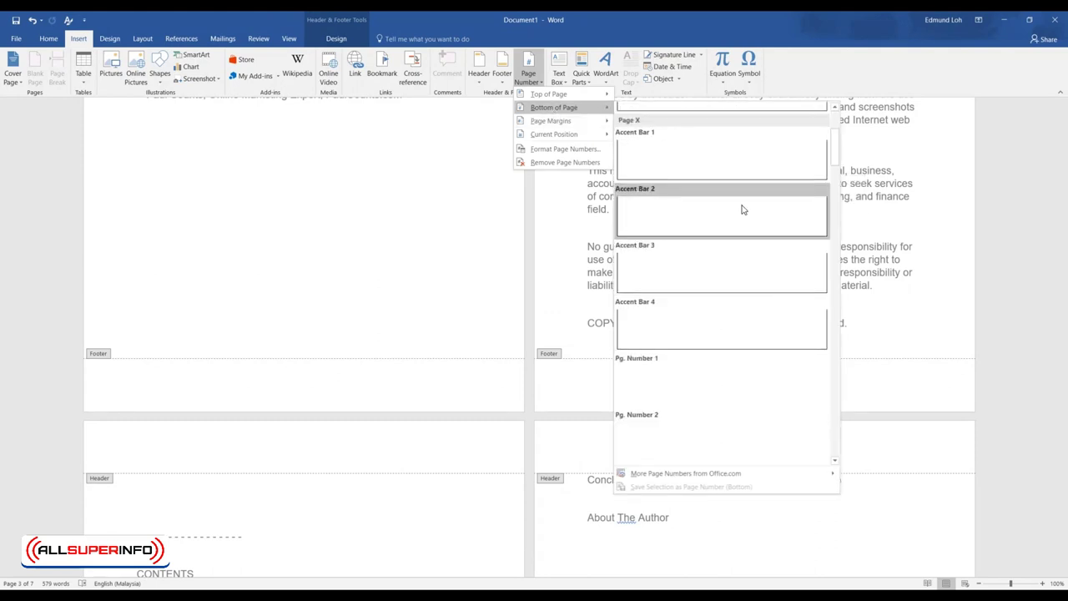
scroll(743, 210, down, 2)
scroll(742, 204, up, 5)
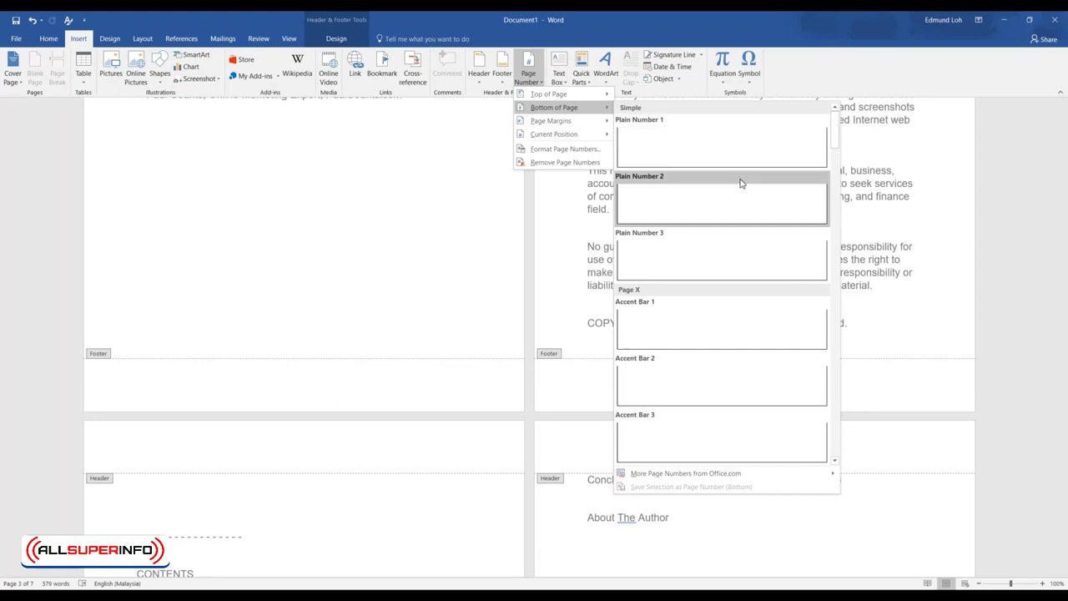
mouse_move(832, 141)
mouse_down()
mouse_move(832, 307)
mouse_move(829, 139)
mouse_up()
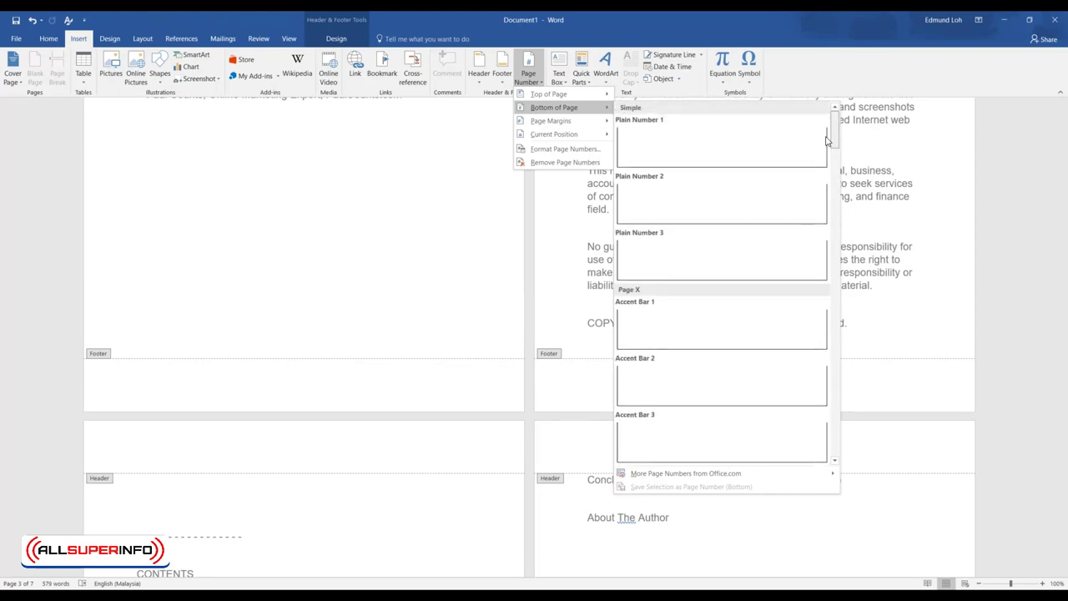
click(773, 161)
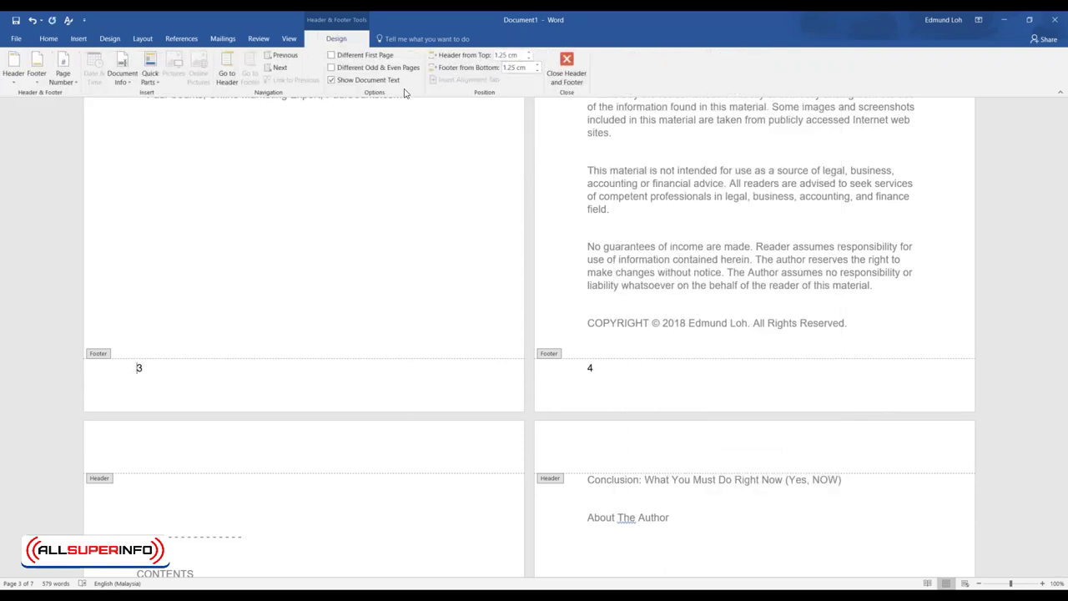
key(ctrl+z)
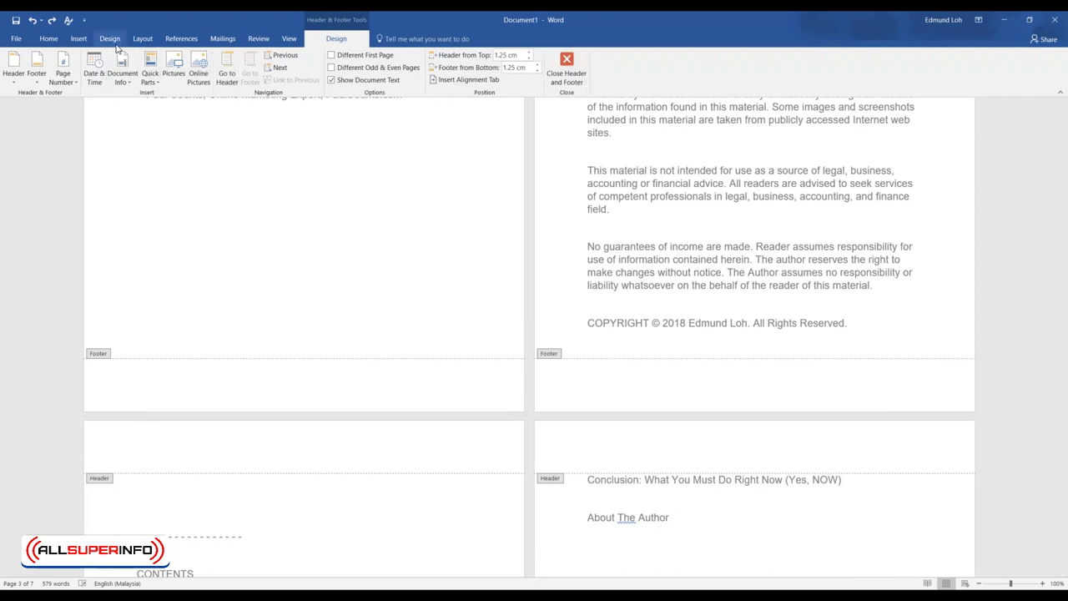
Insert a page number in the "Page | number" format in the footer and right-align it.
key(ctrl+y)
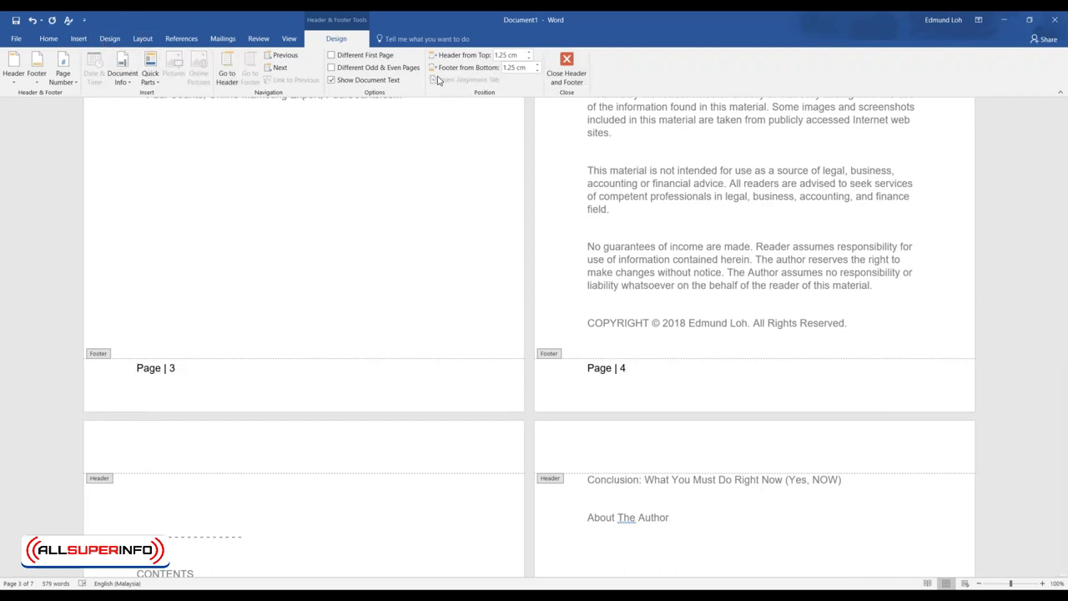
click(78, 39)
click(48, 38)
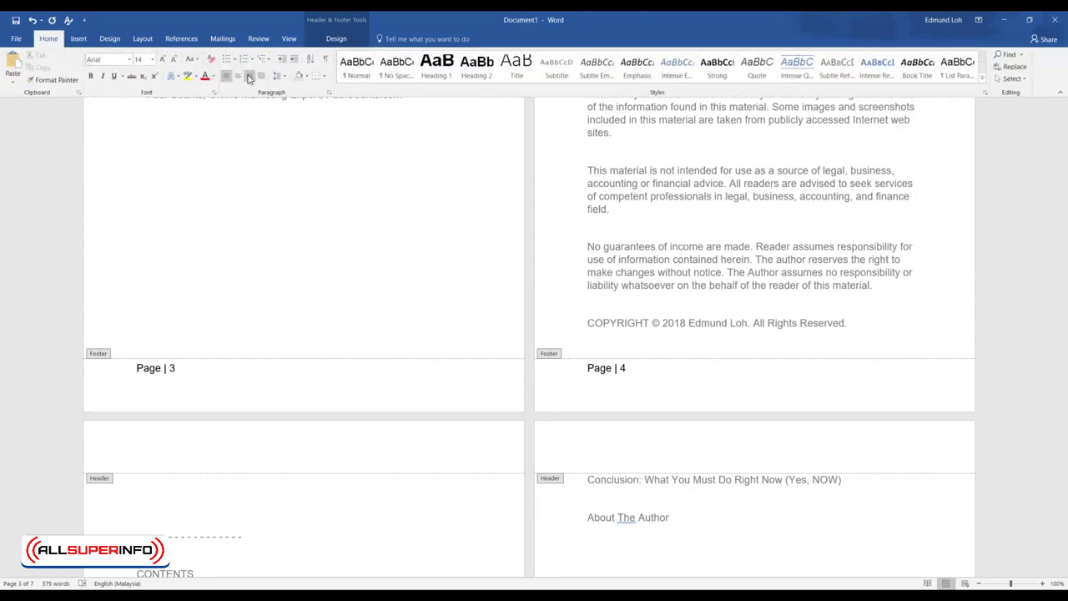
click(248, 77)
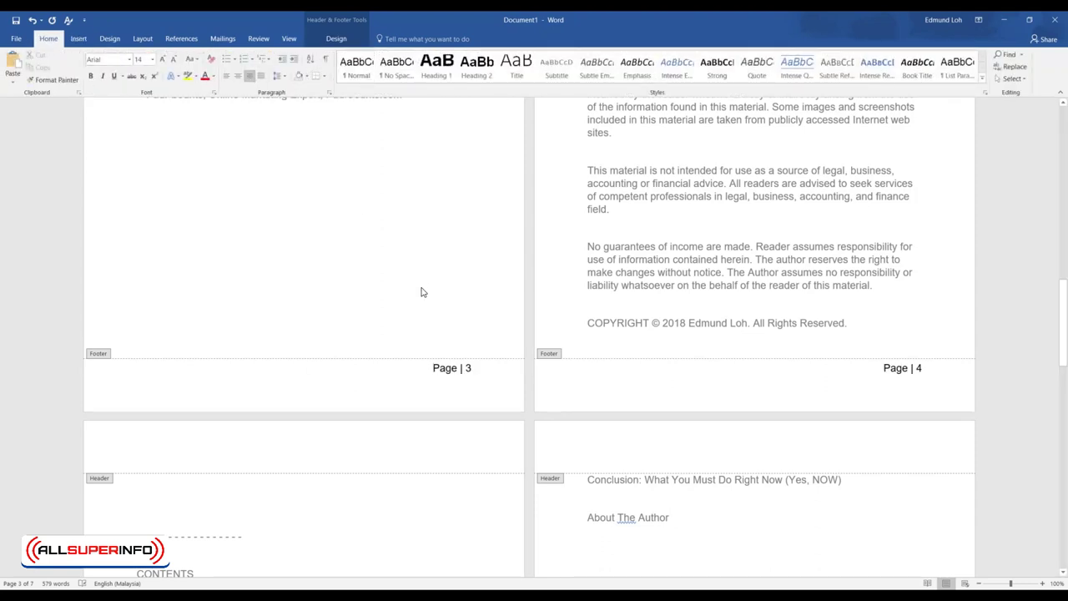
Add a full-width horizontal line above the page number in the footer.
scroll(393, 343, down, 3)
key(Return)
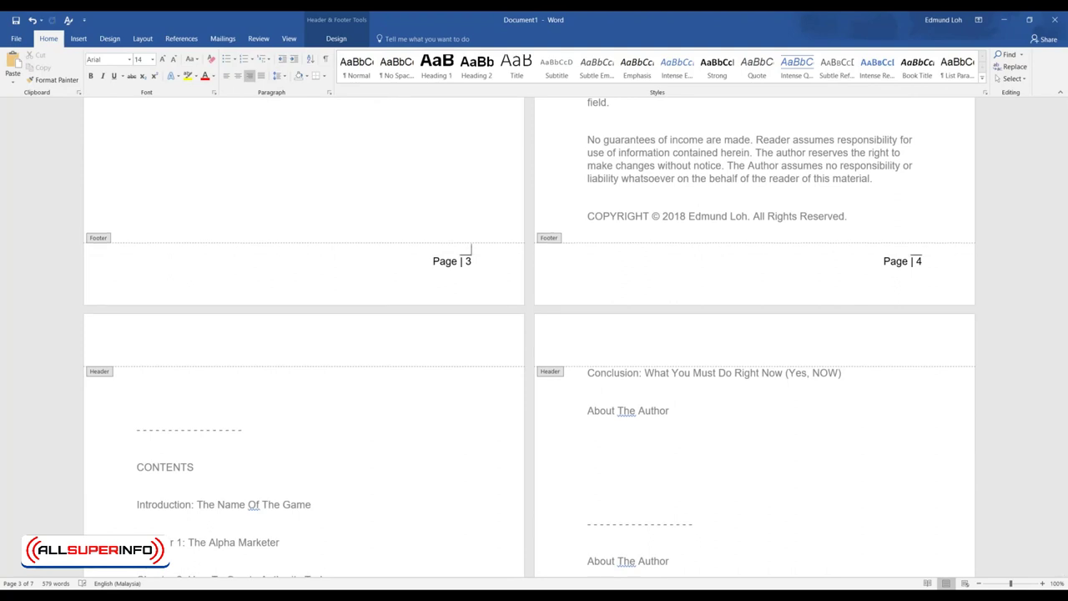
text(______)
key(Return)
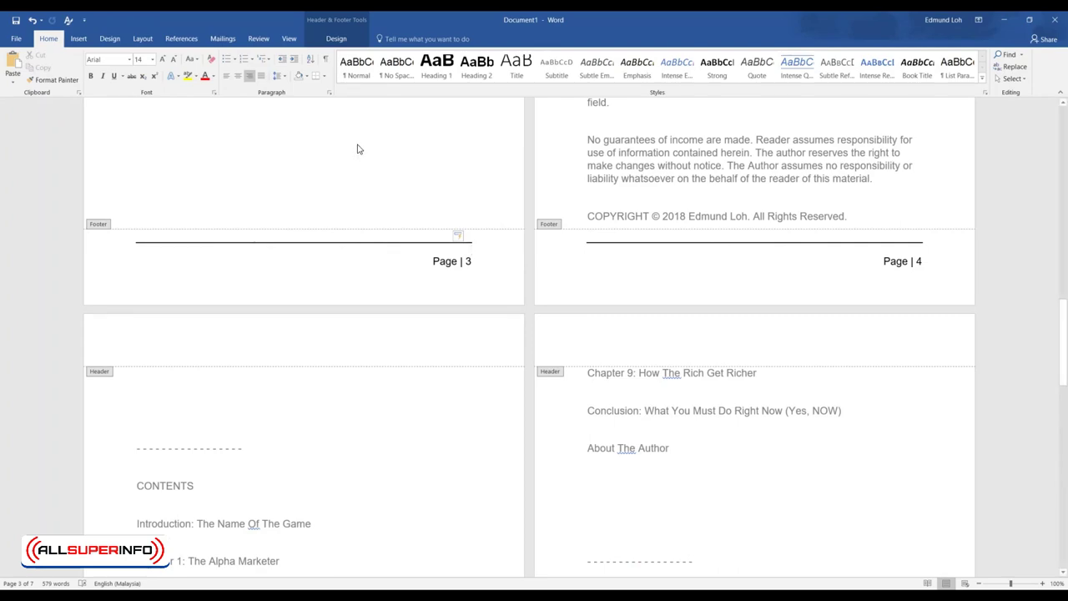
Enter "Lead Attraction Secrets" as the centred page header and return to the body text.
scroll(363, 179, up, 10)
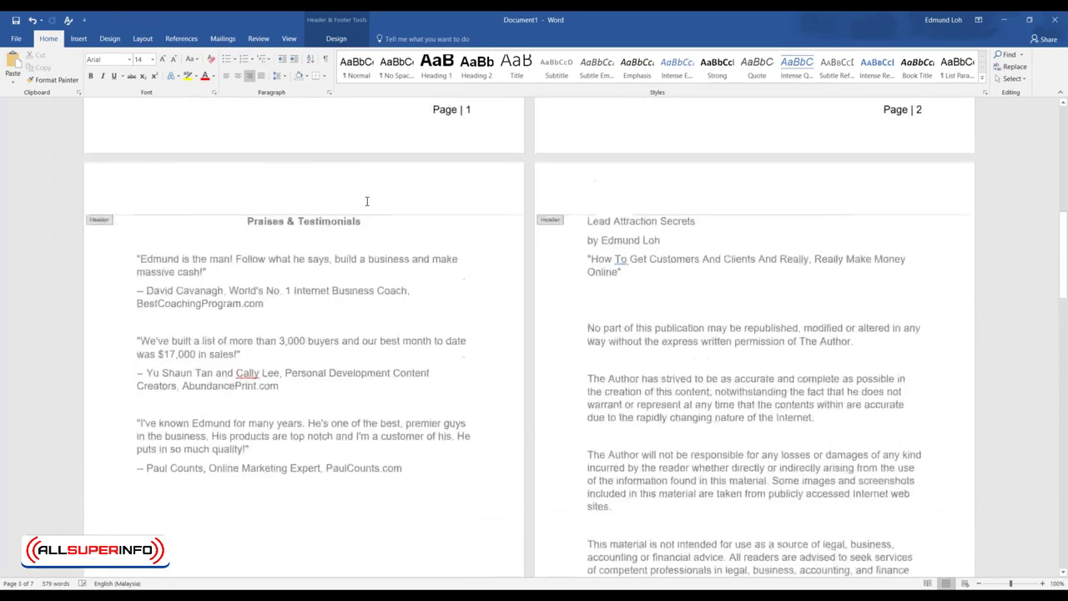
click(370, 291)
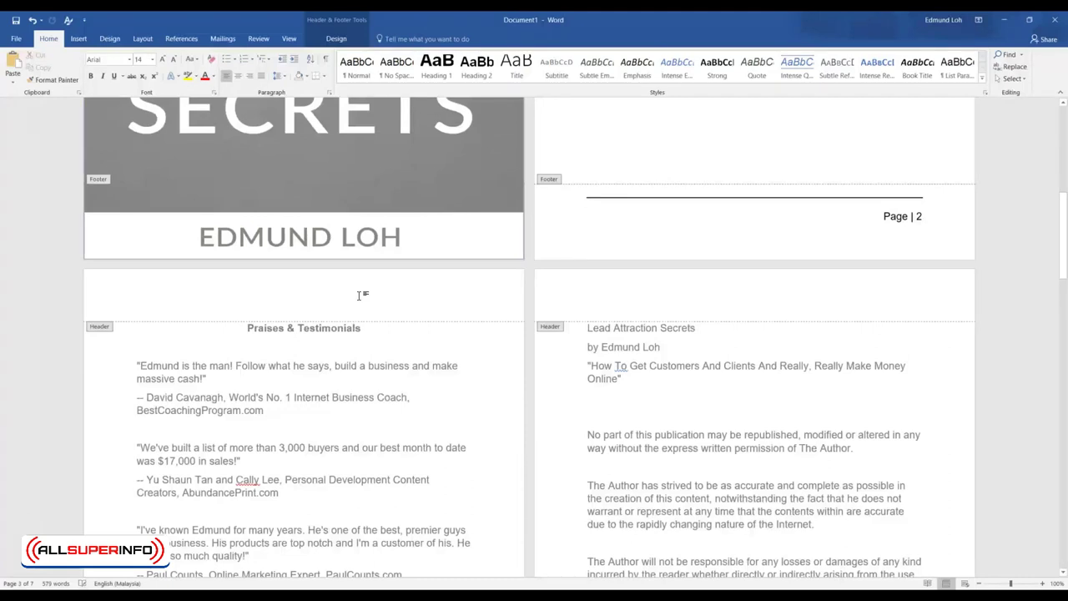
text(Lead )
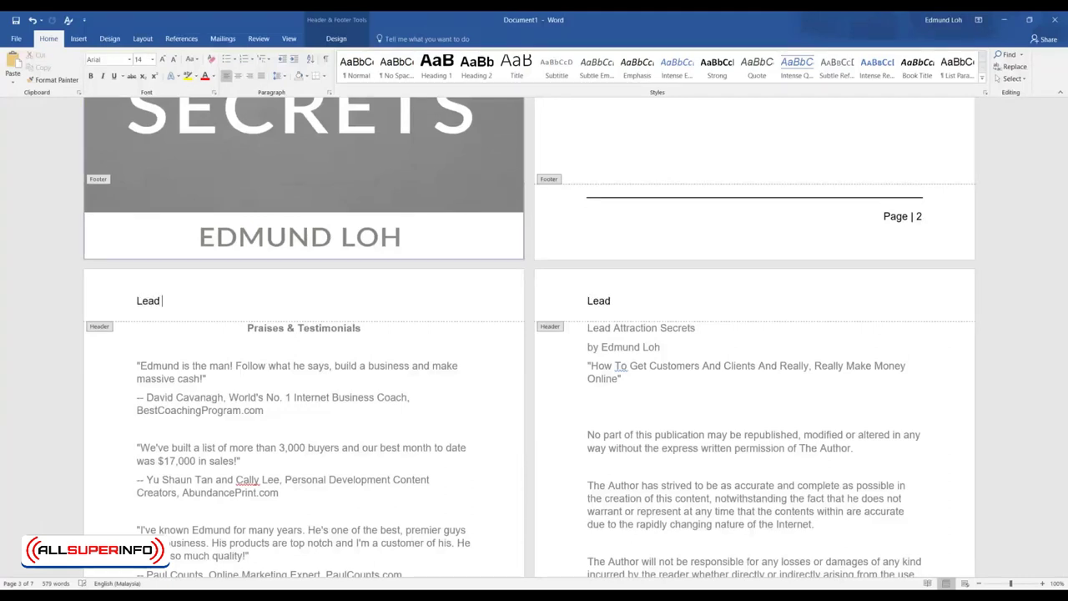
text(Attractio)
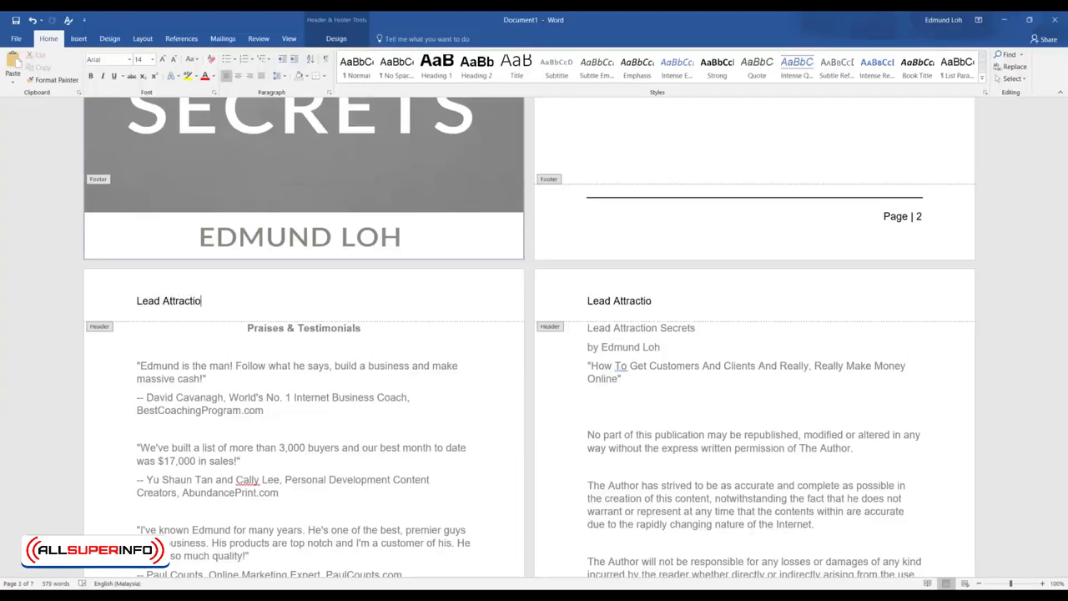
text(n Secrets)
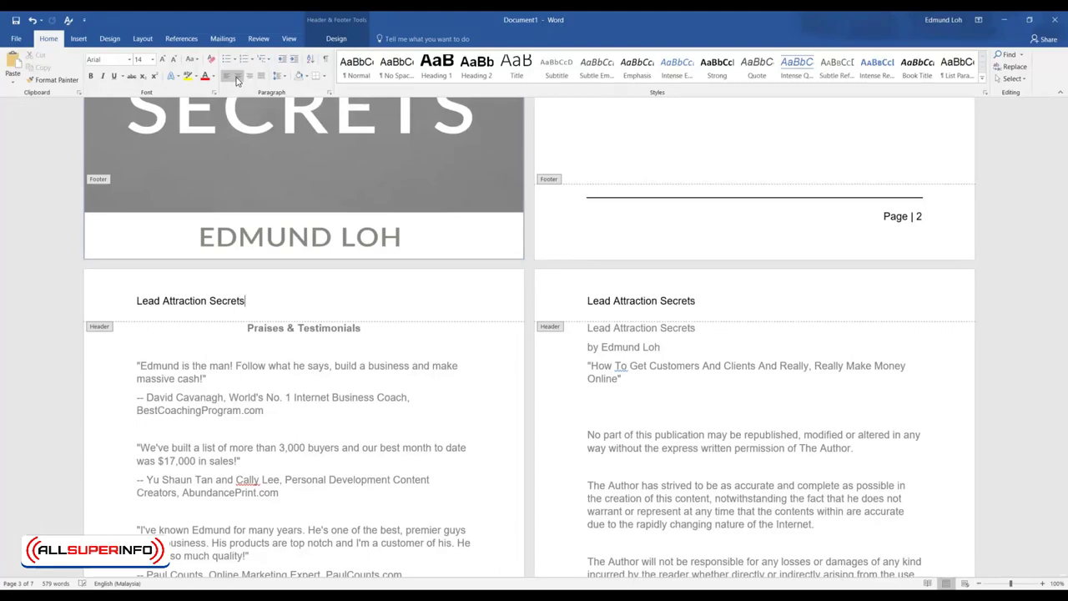
key(ctrl+e)
double_click(346, 397)
Delete the dashed separator and the blank lines above the CONTENTS heading so the contents list starts at the top of its page.
scroll(347, 397, down, 10)
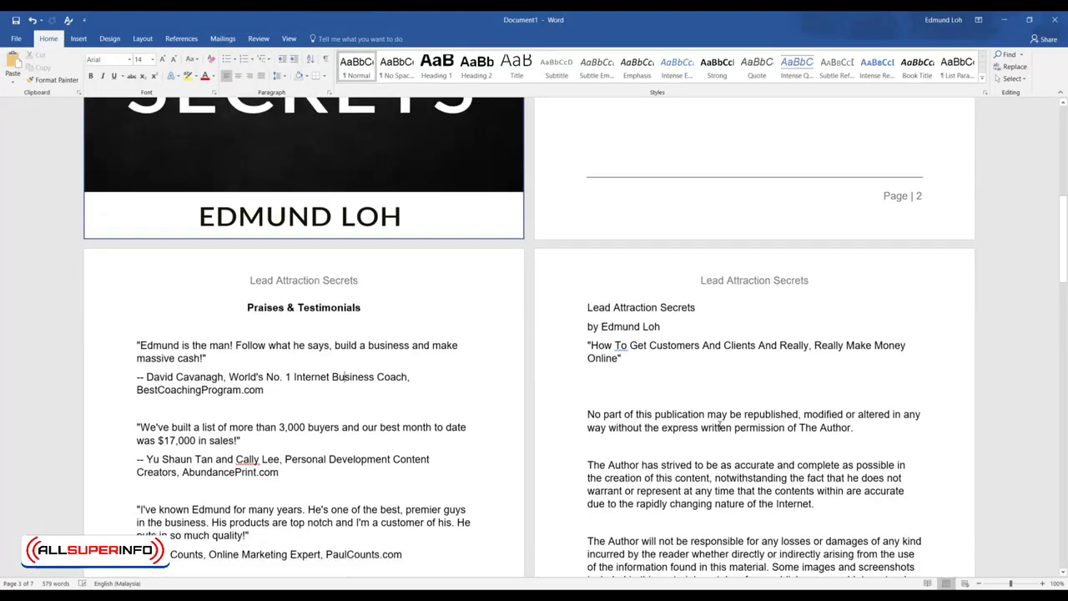
scroll(729, 426, down, 5)
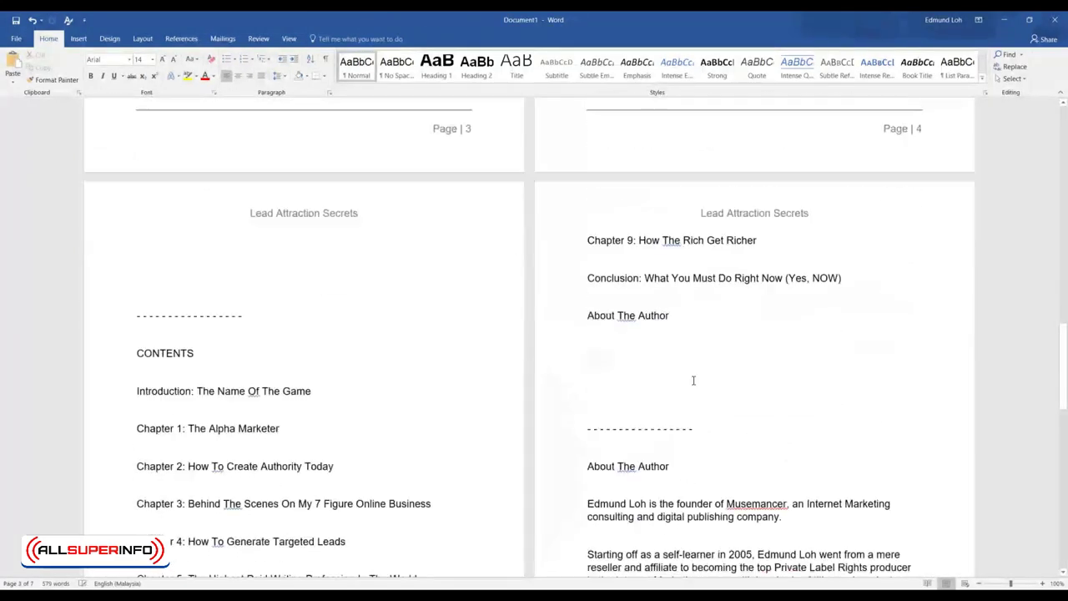
scroll(701, 388, down, 2)
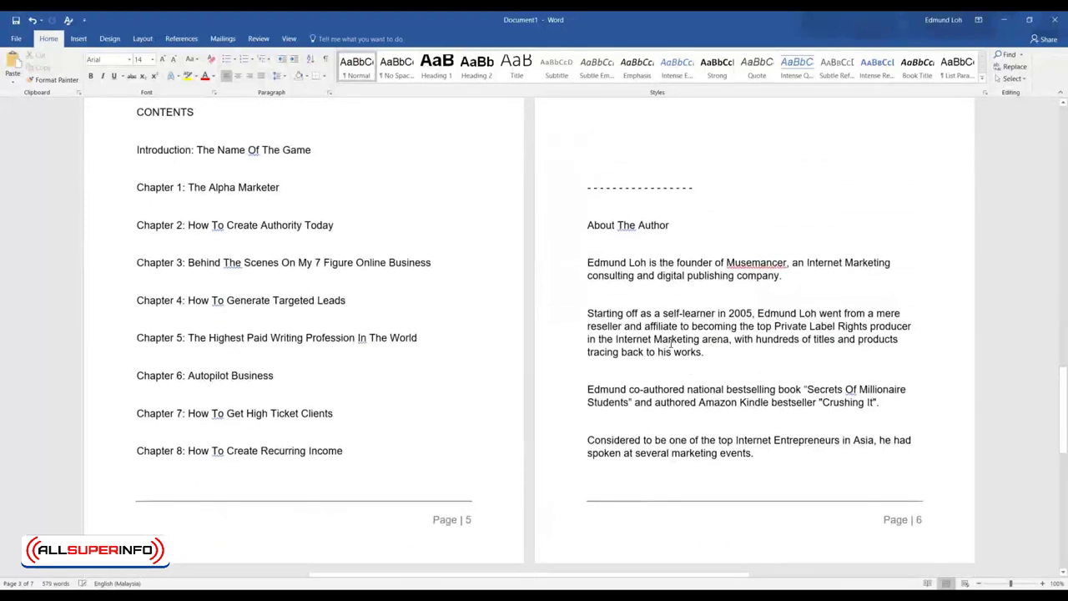
scroll(337, 310, up, 7)
drag(251, 369, 163, 327)
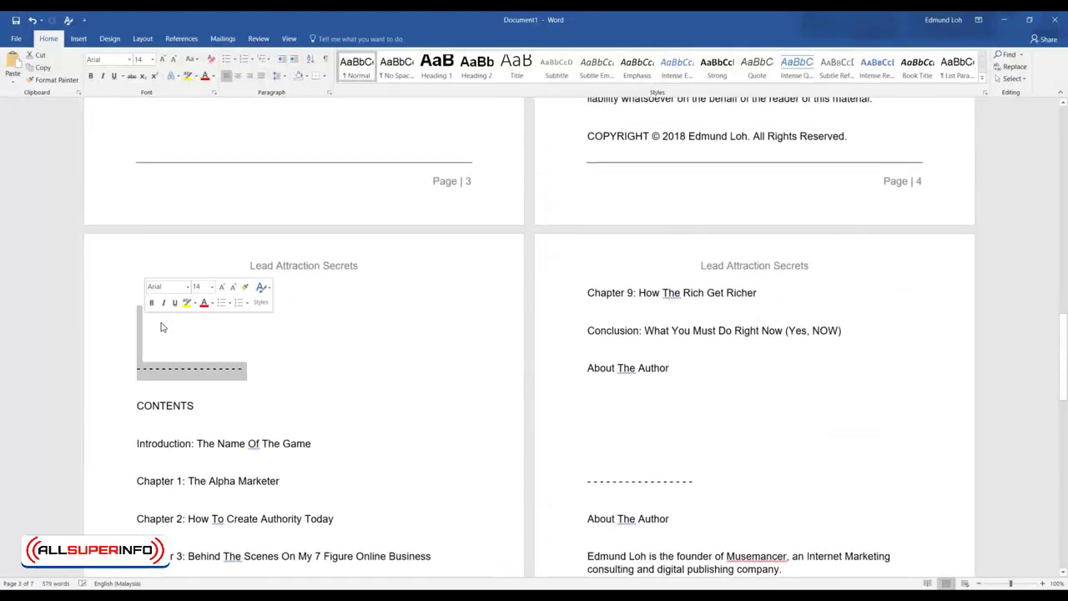
key(BackSpace)
key(BackSpace)
key(BackSpace)
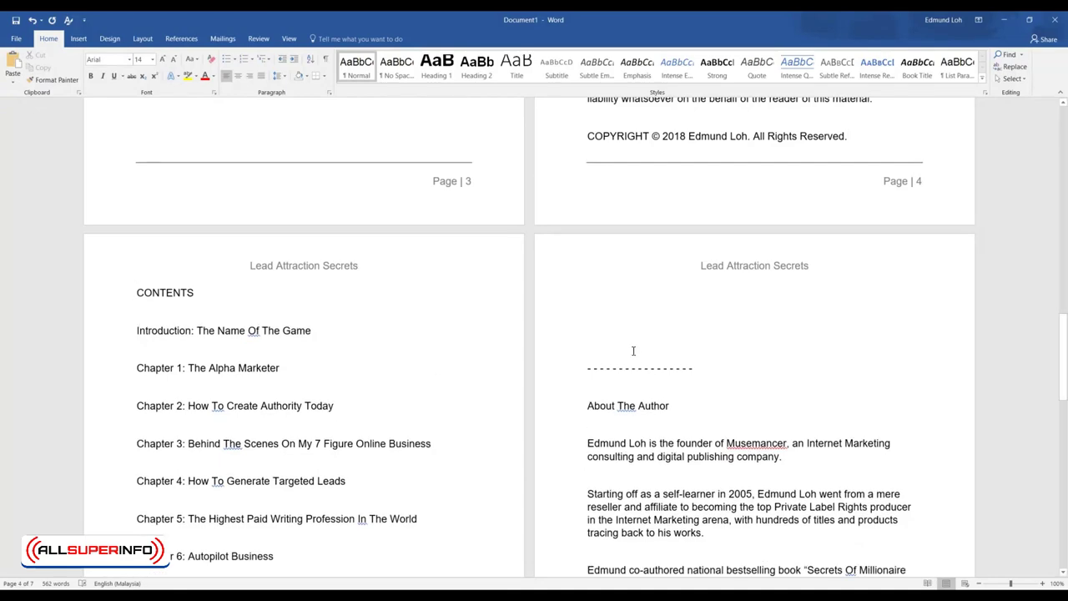
Delete the dashed separators and blank lines above the About The Author heading and below the author biography.
drag(581, 362, 562, 298)
key(BackSpace)
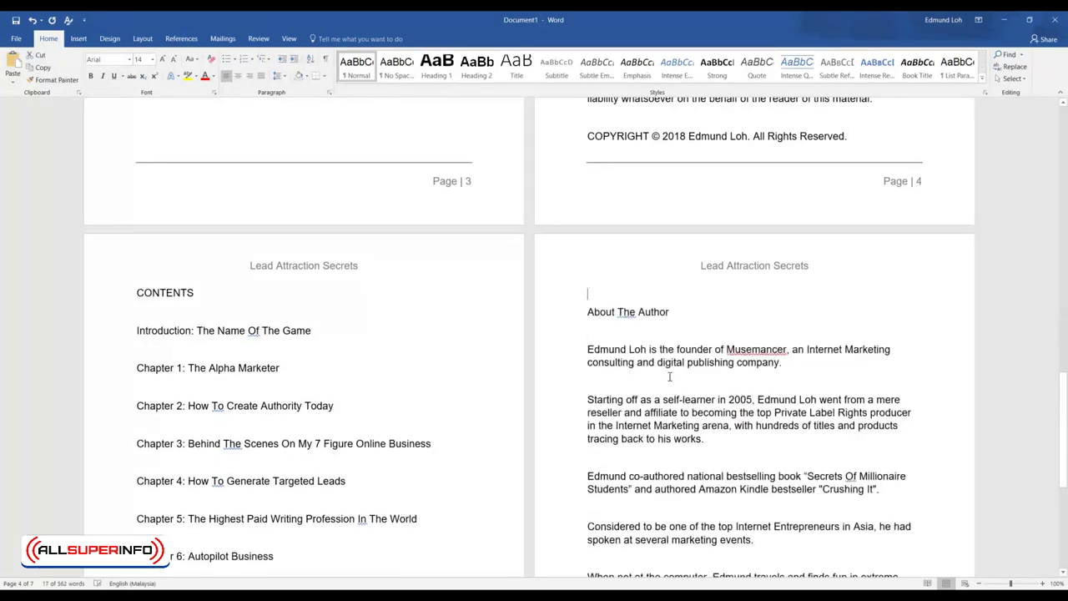
scroll(640, 398, down, 3)
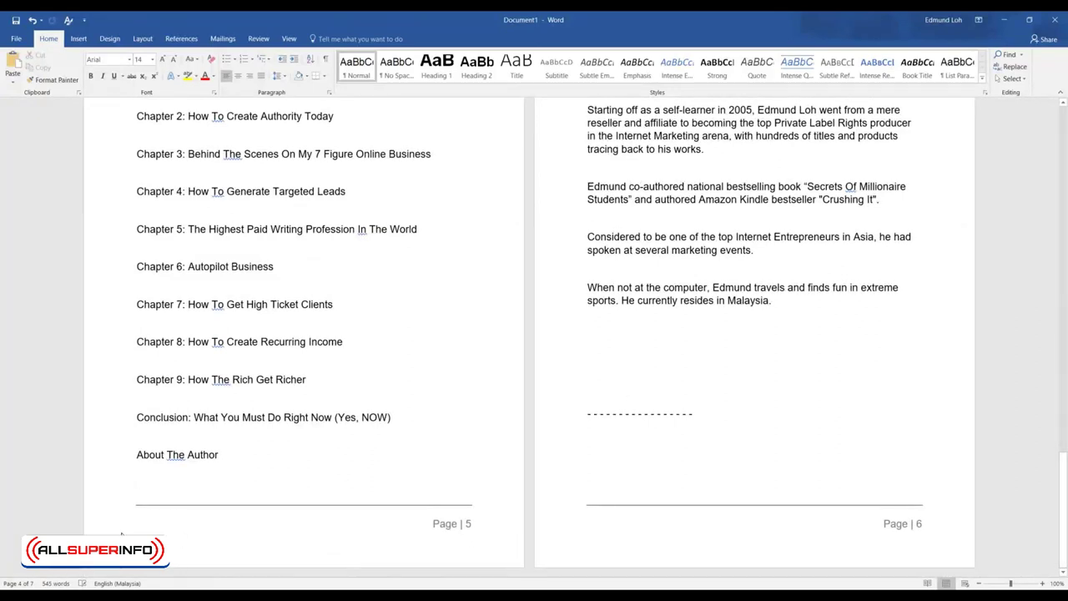
shift+click(757, 429)
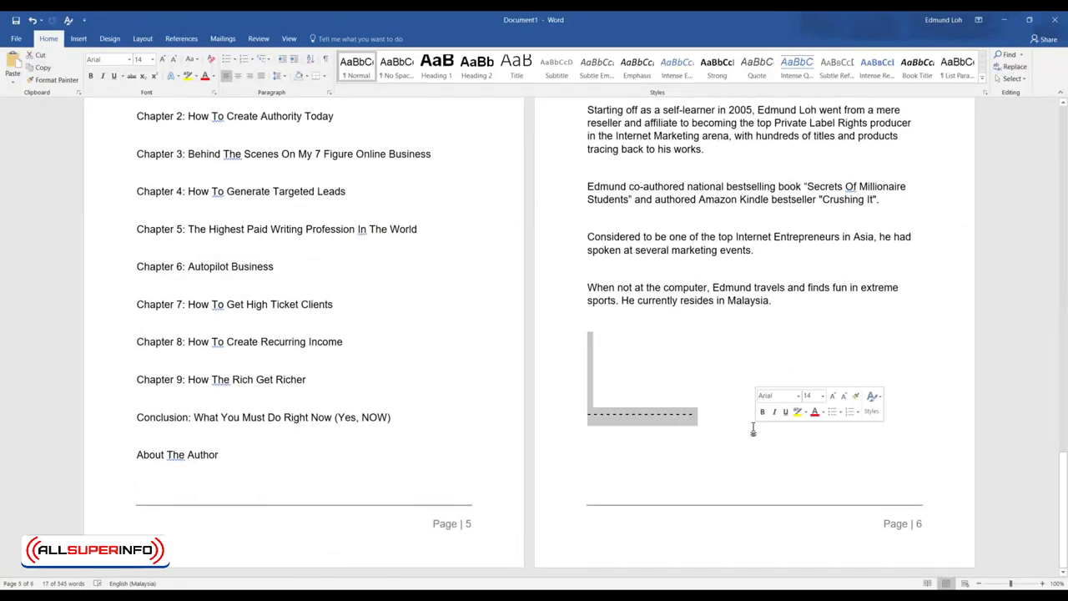
key(BackSpace)
Save the ebook as a PDF named "Lead Attraction Secrets" in the Book folder of LeadAttractionSecrets, with standard optimization and opening after publishing.
click(20, 40)
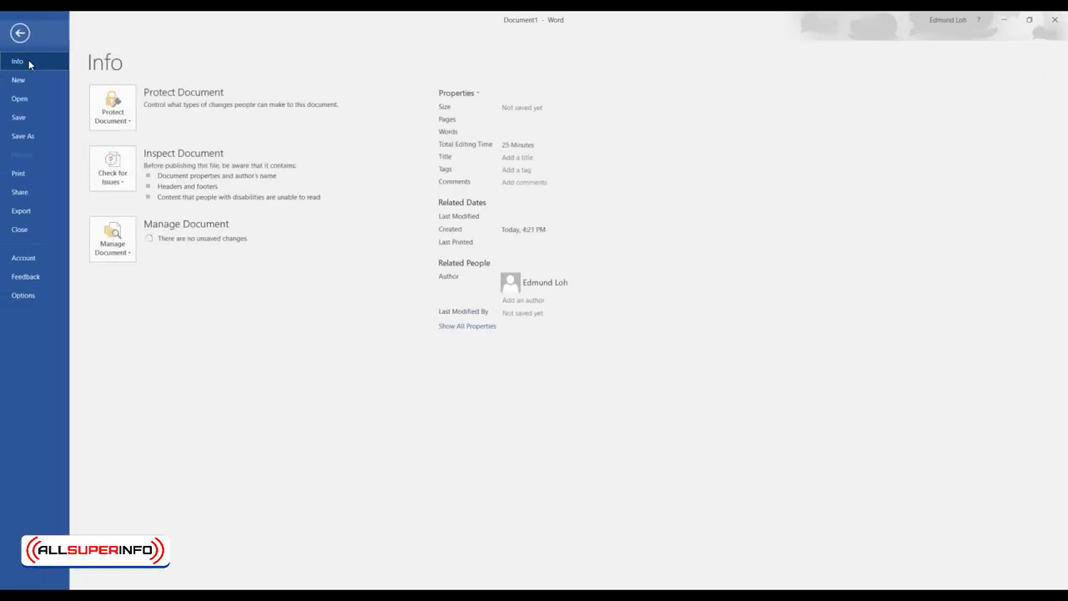
click(35, 137)
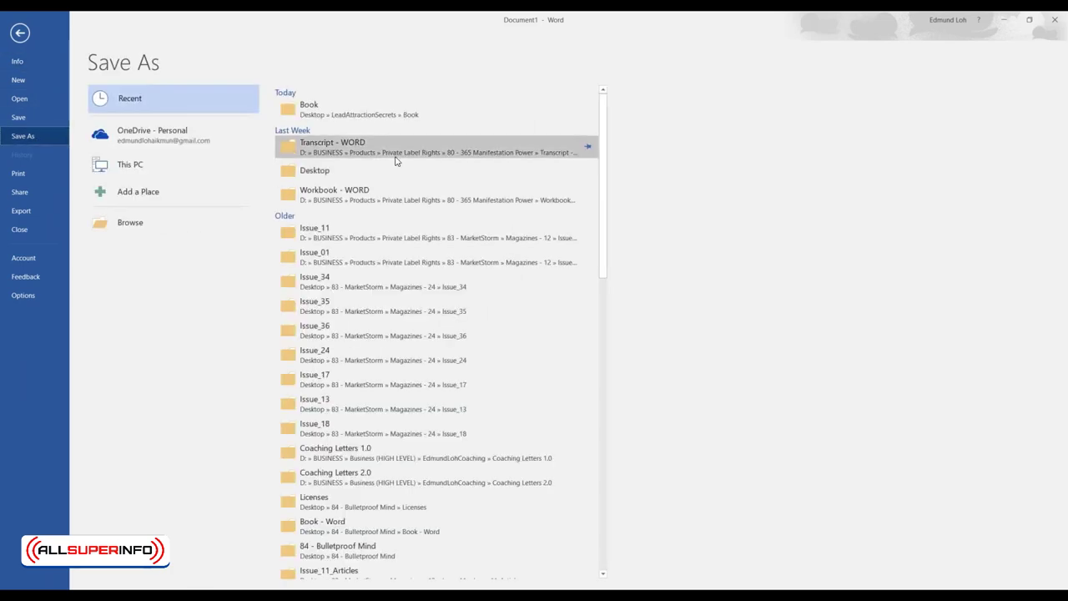
click(383, 114)
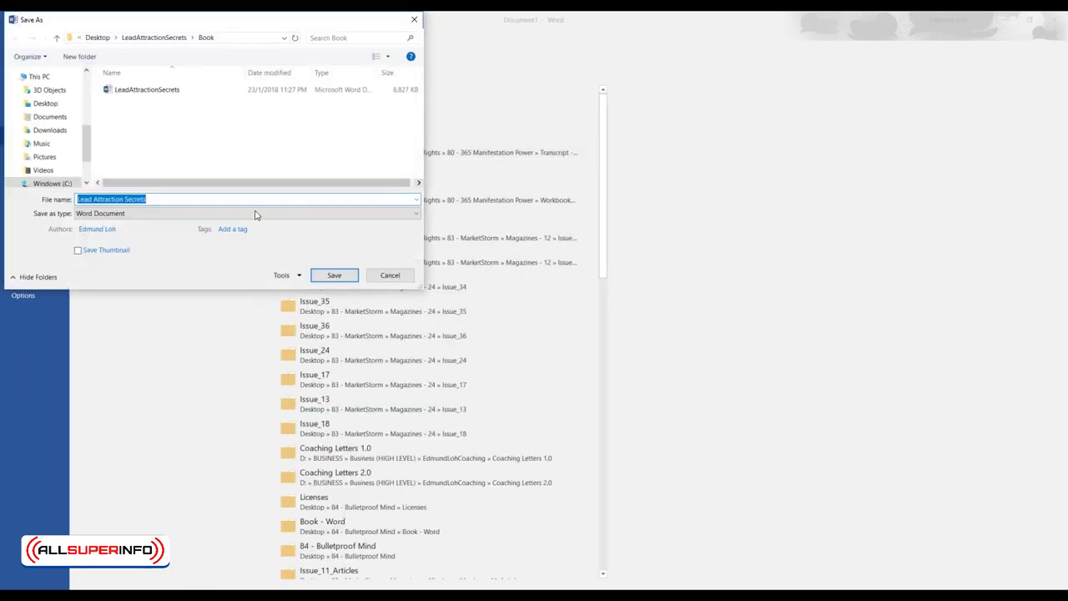
click(239, 213)
click(219, 277)
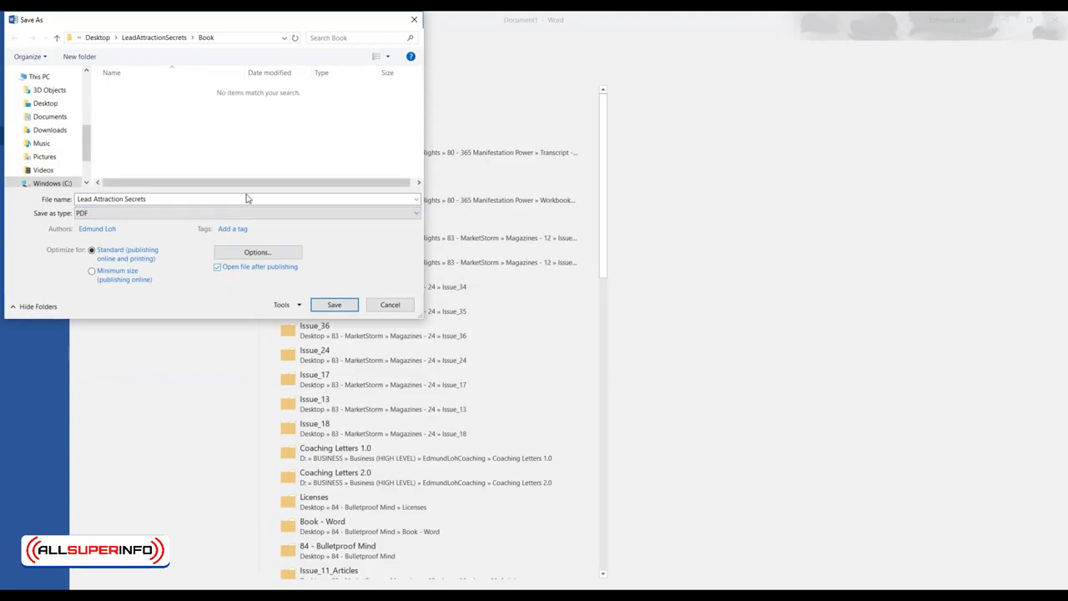
click(333, 304)
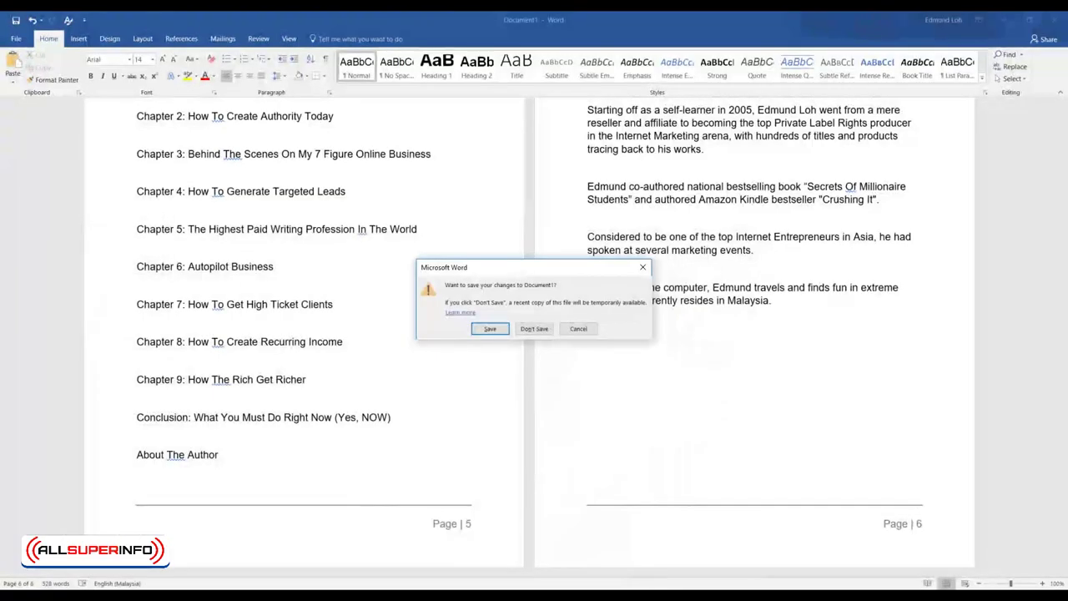
Discard the unsaved changes to the Word document while closing it, and view the cover of the published PDF at 71%.
click(542, 327)
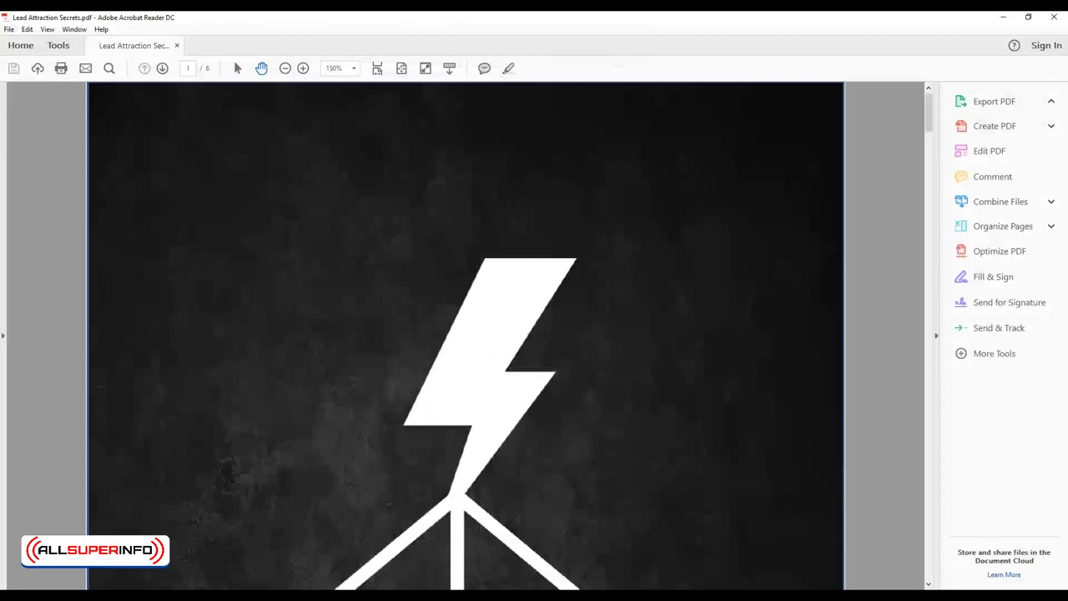
click(285, 68)
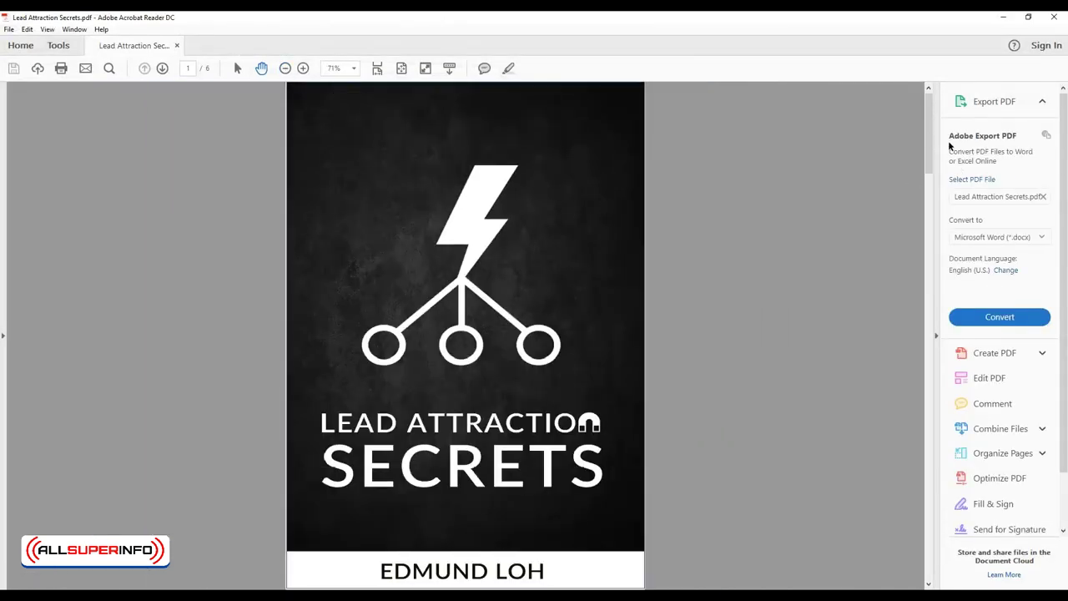